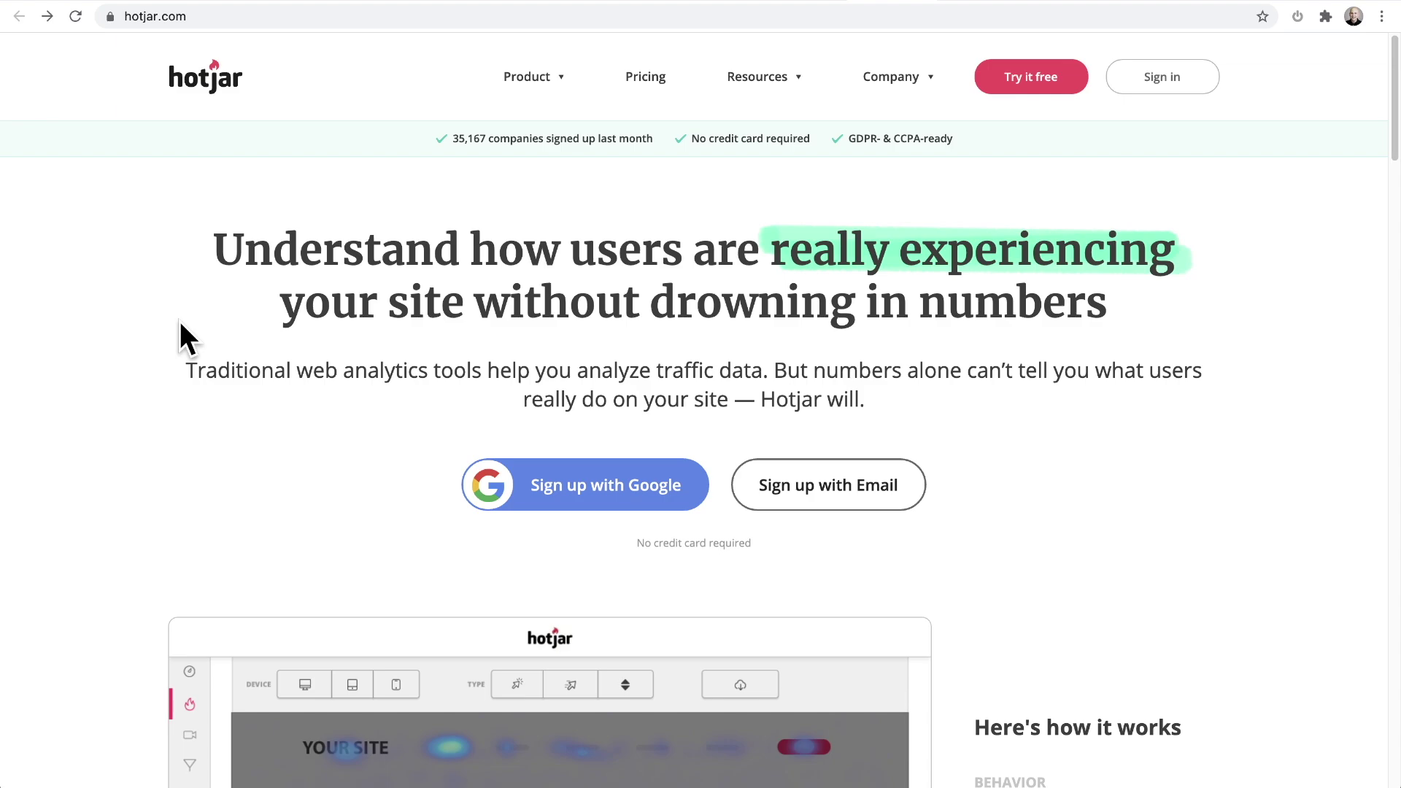
Open Hotjar's Pricing page and scroll through the Business plan table
{"action": "left_click", "coordinate": [639, 82]}
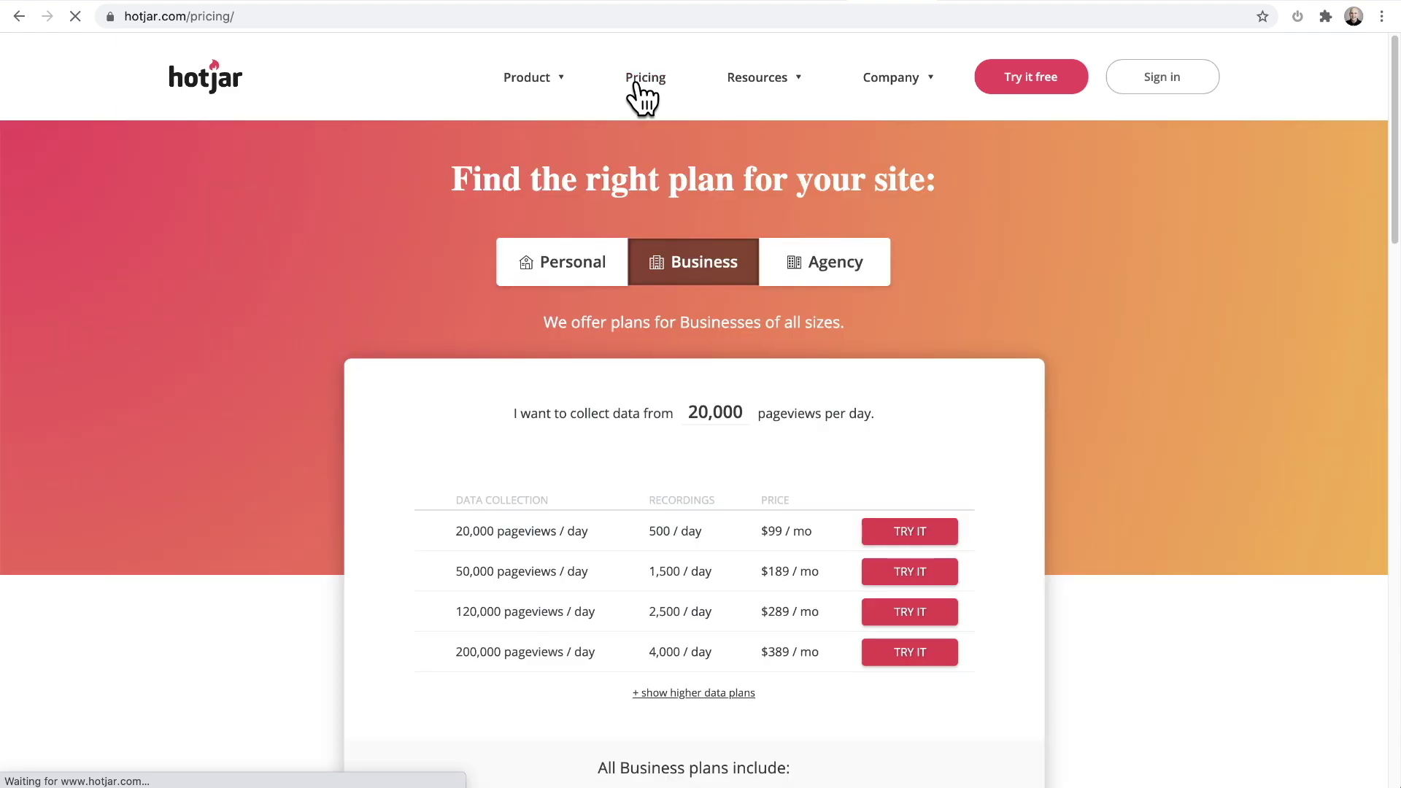
{"action": "left_click", "coordinate": [642, 86]}
{"action": "left_click", "coordinate": [285, 256]}
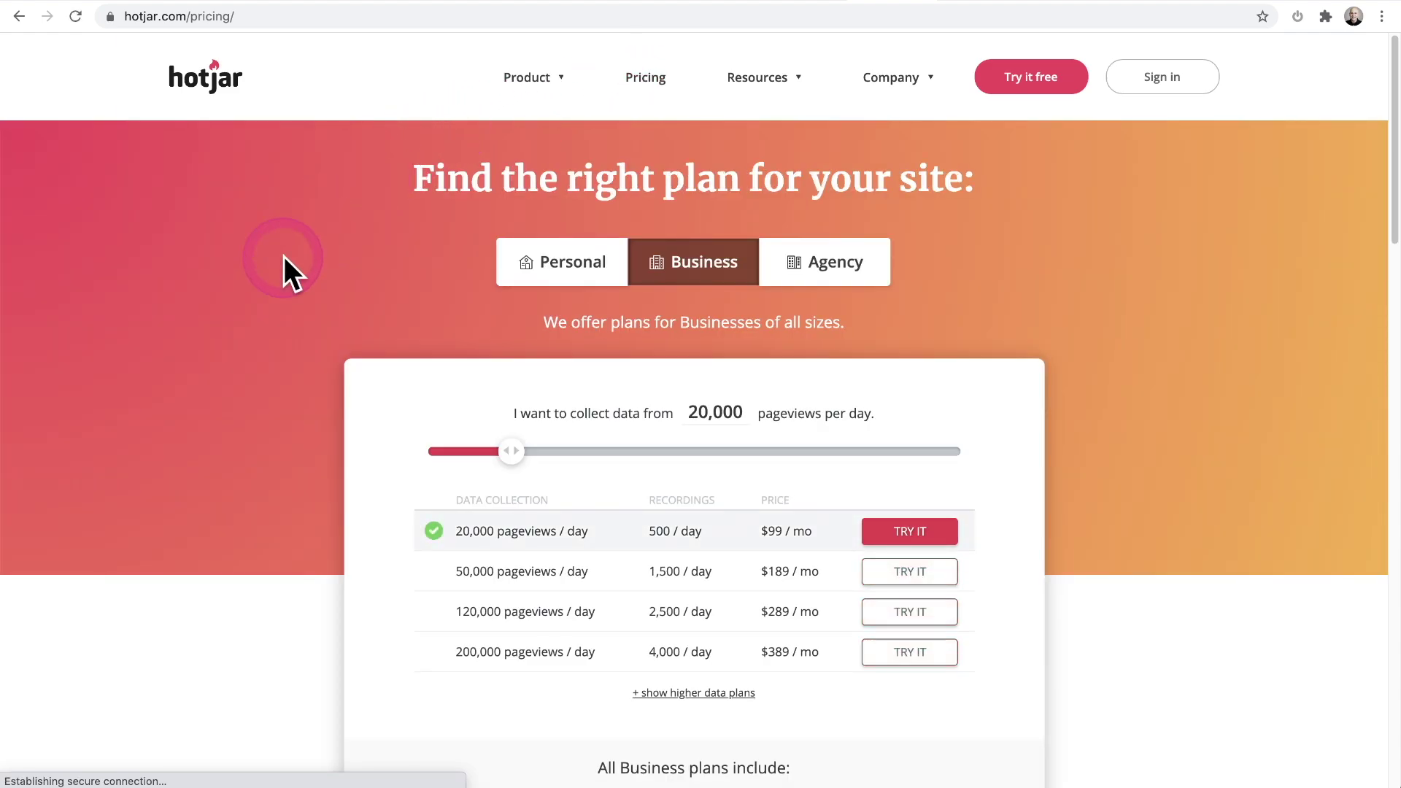
{"action": "scroll", "coordinate": [284, 256], "scroll_direction": "down", "scroll_amount": 3}
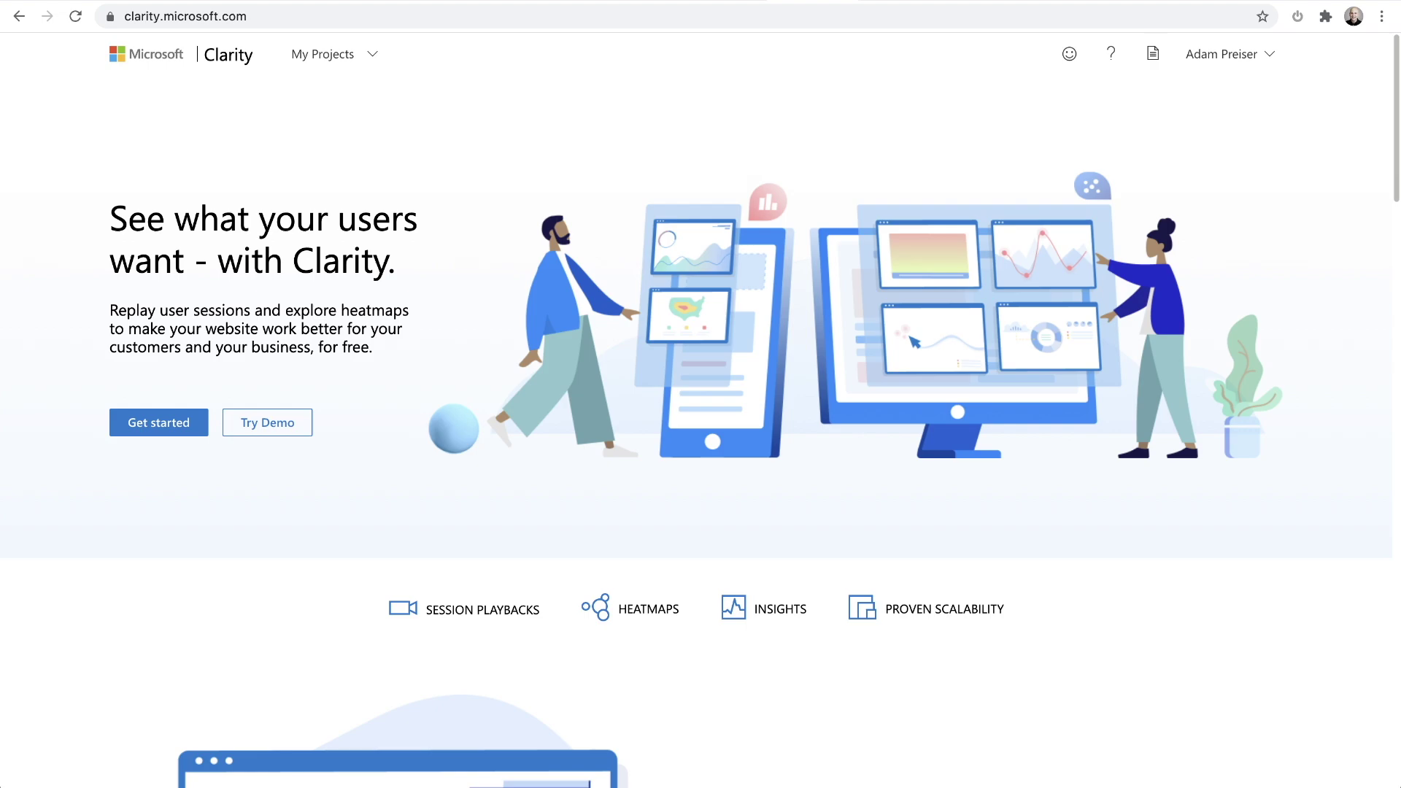
Scroll down through the Microsoft Clarity landing page
{"action": "scroll", "coordinate": [752, 162], "scroll_direction": "down", "scroll_amount": 5}
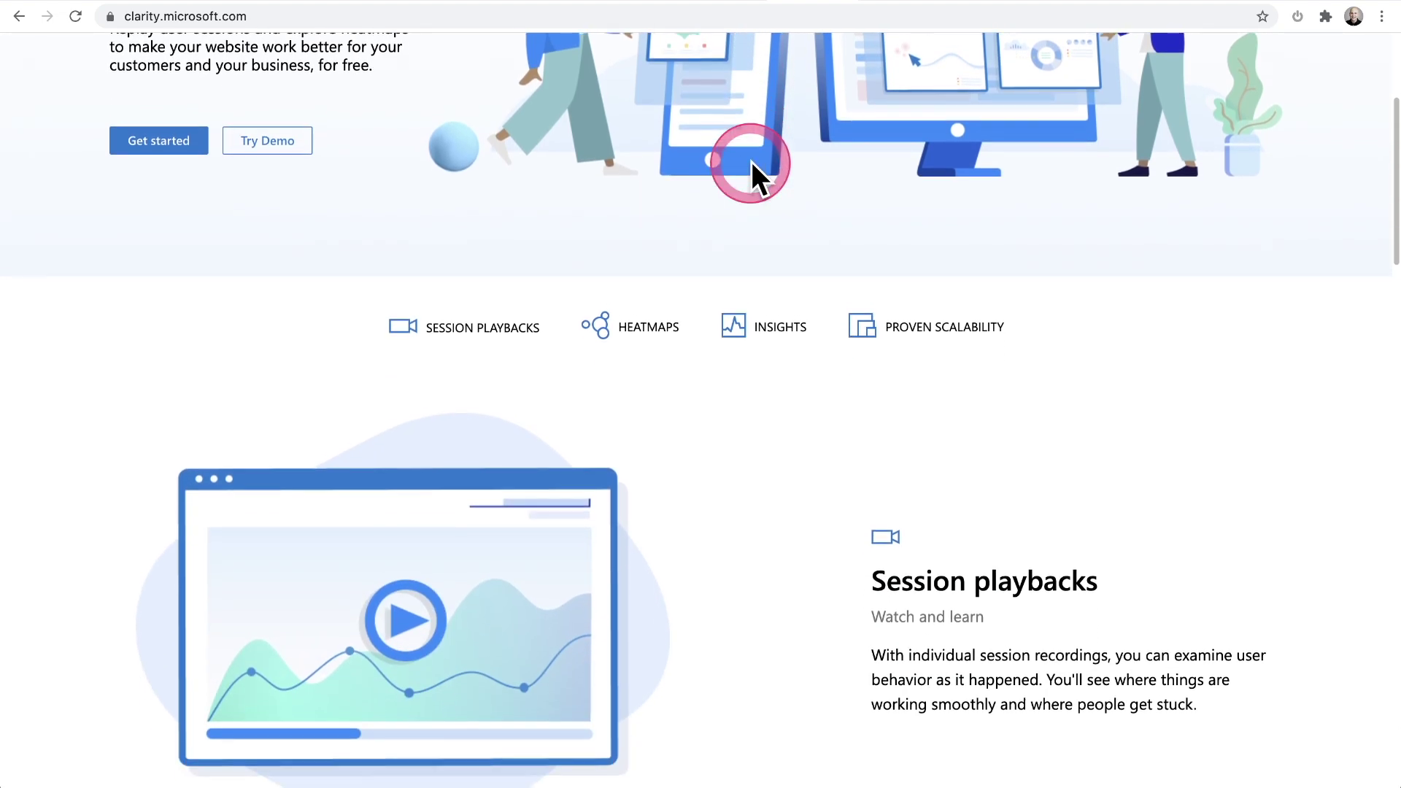
{"action": "scroll", "coordinate": [752, 162], "scroll_direction": "down", "scroll_amount": 2}
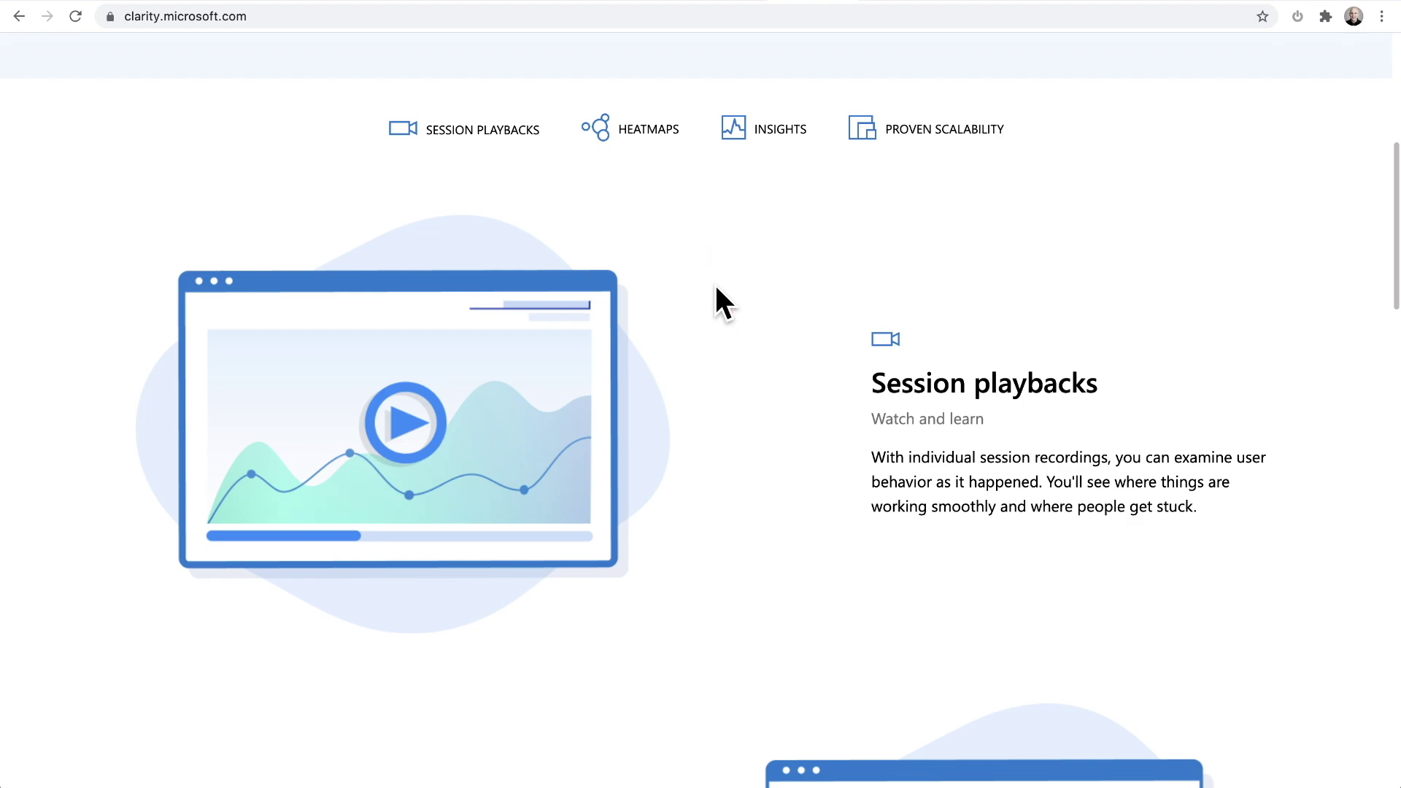
{"action": "scroll", "coordinate": [707, 283], "scroll_direction": "down", "scroll_amount": 7}
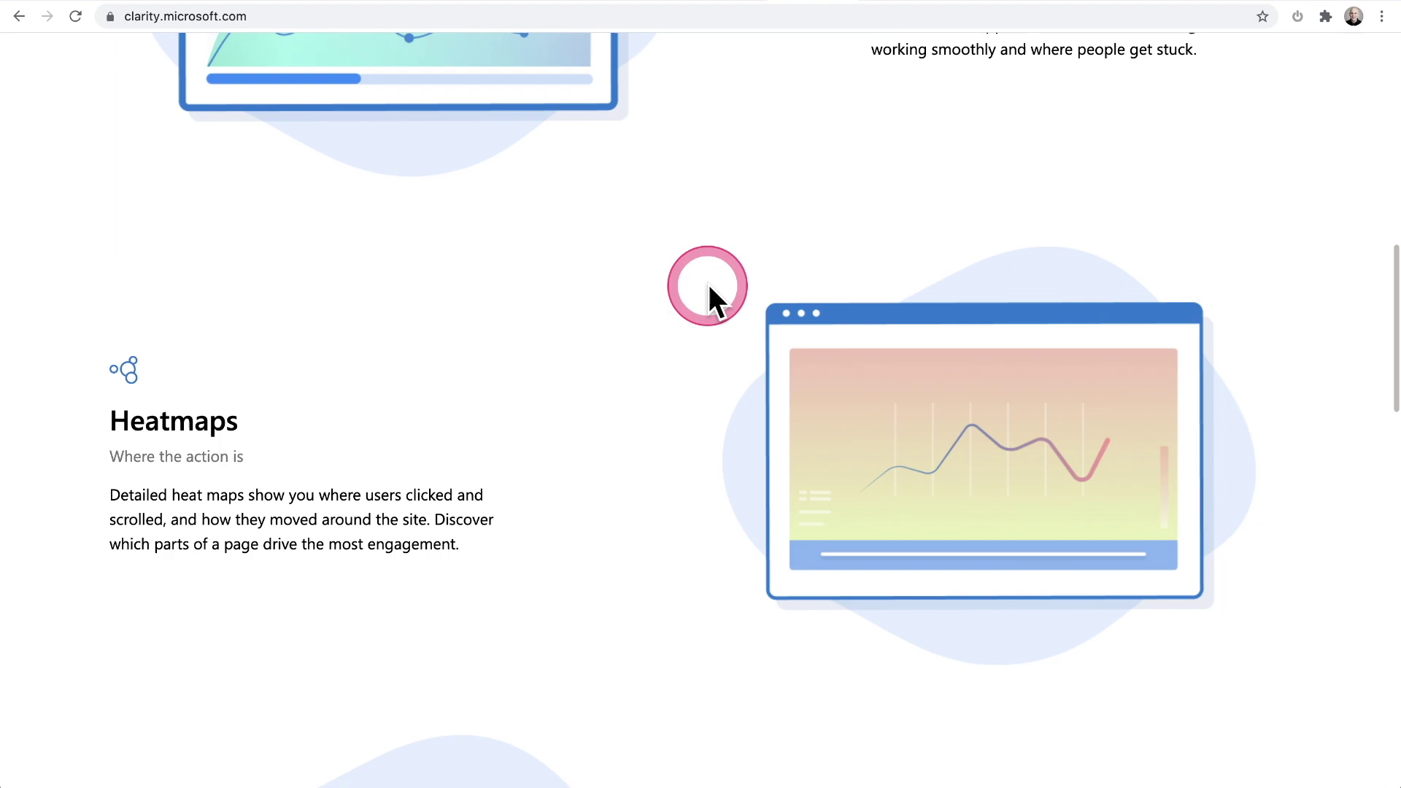
{"action": "scroll", "coordinate": [707, 284], "scroll_direction": "down", "scroll_amount": 8}
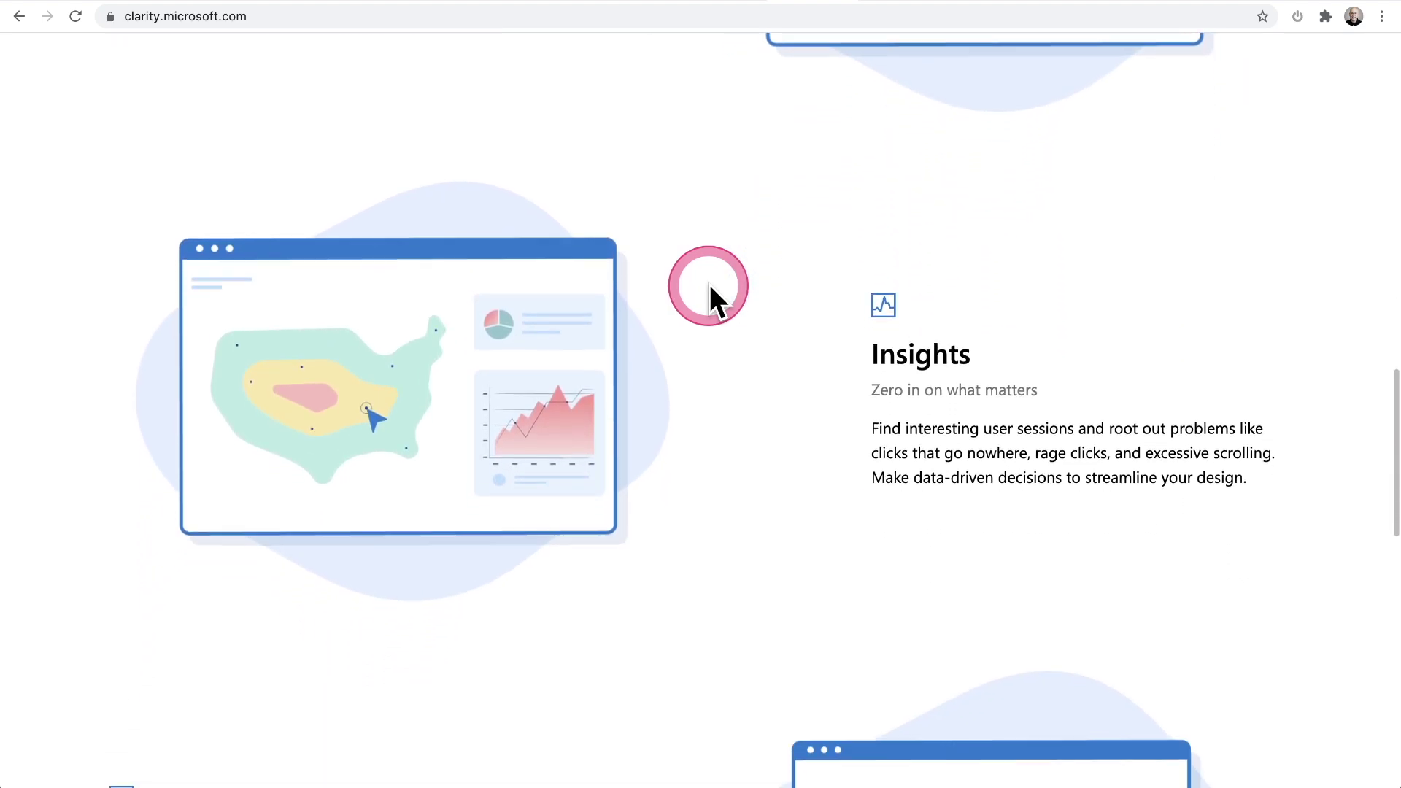
{"action": "scroll", "coordinate": [709, 286], "scroll_direction": "down", "scroll_amount": 10}
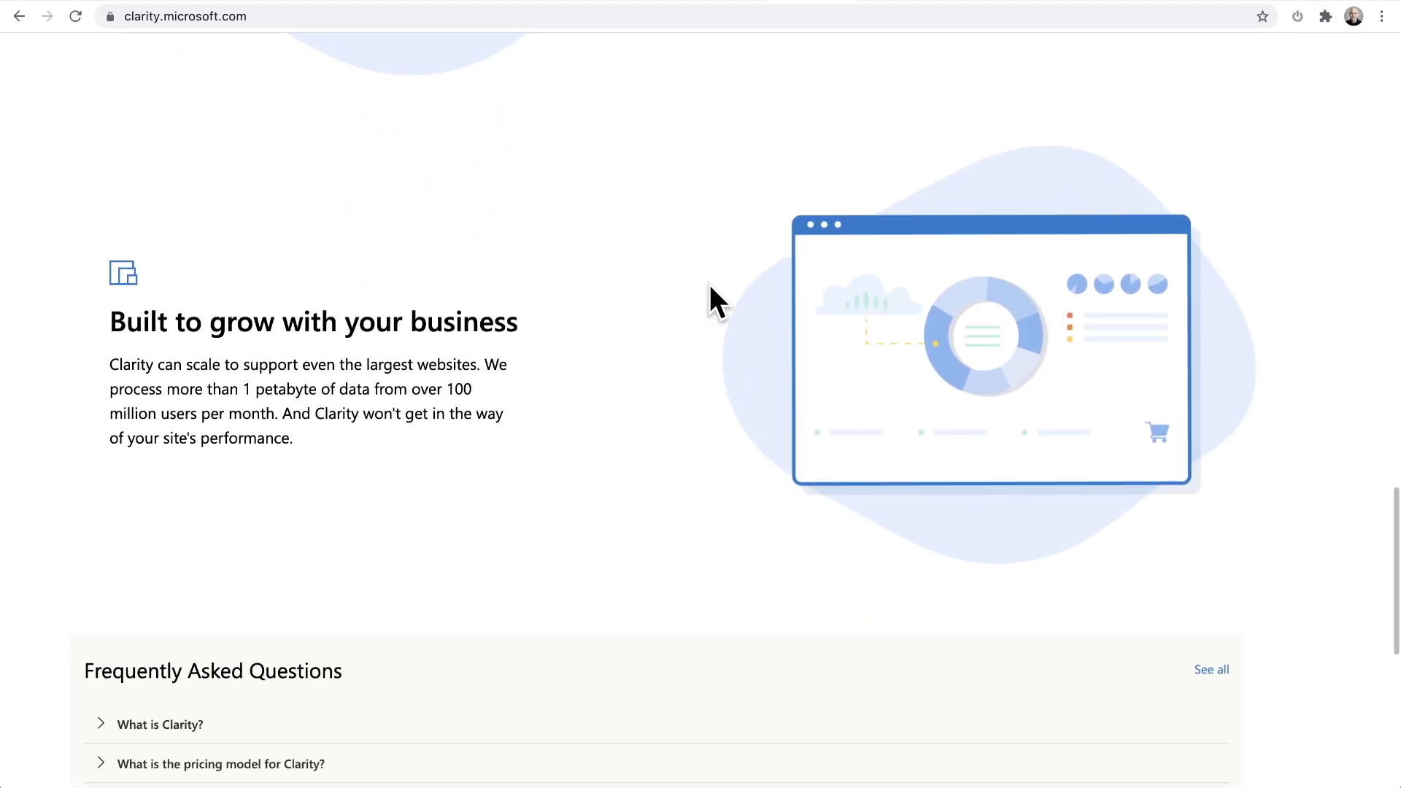
{"action": "scroll", "coordinate": [709, 285], "scroll_direction": "down", "scroll_amount": 3}
{"action": "key", "text": "super+bracketleft"}
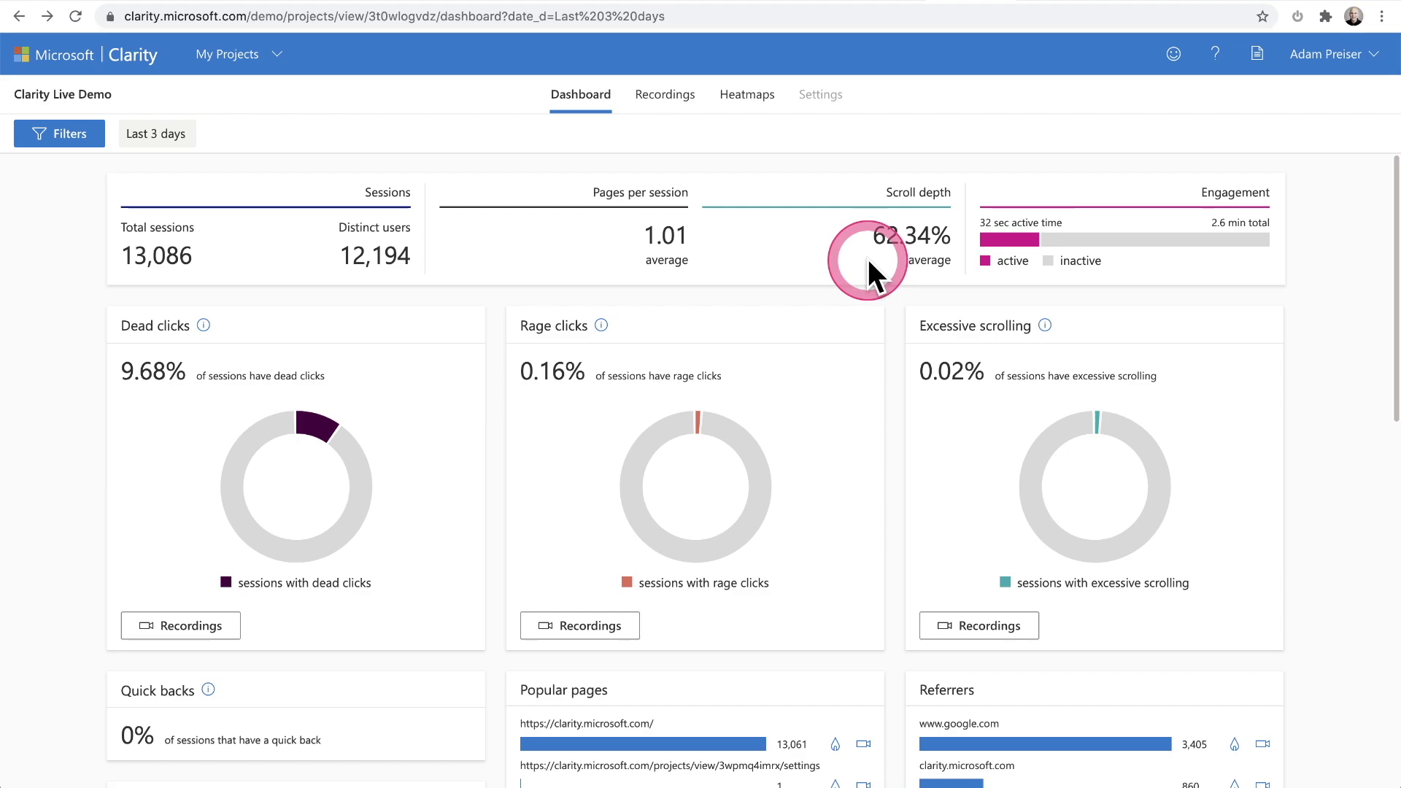
{"action": "scroll", "coordinate": [835, 248], "scroll_direction": "down", "scroll_amount": 1}
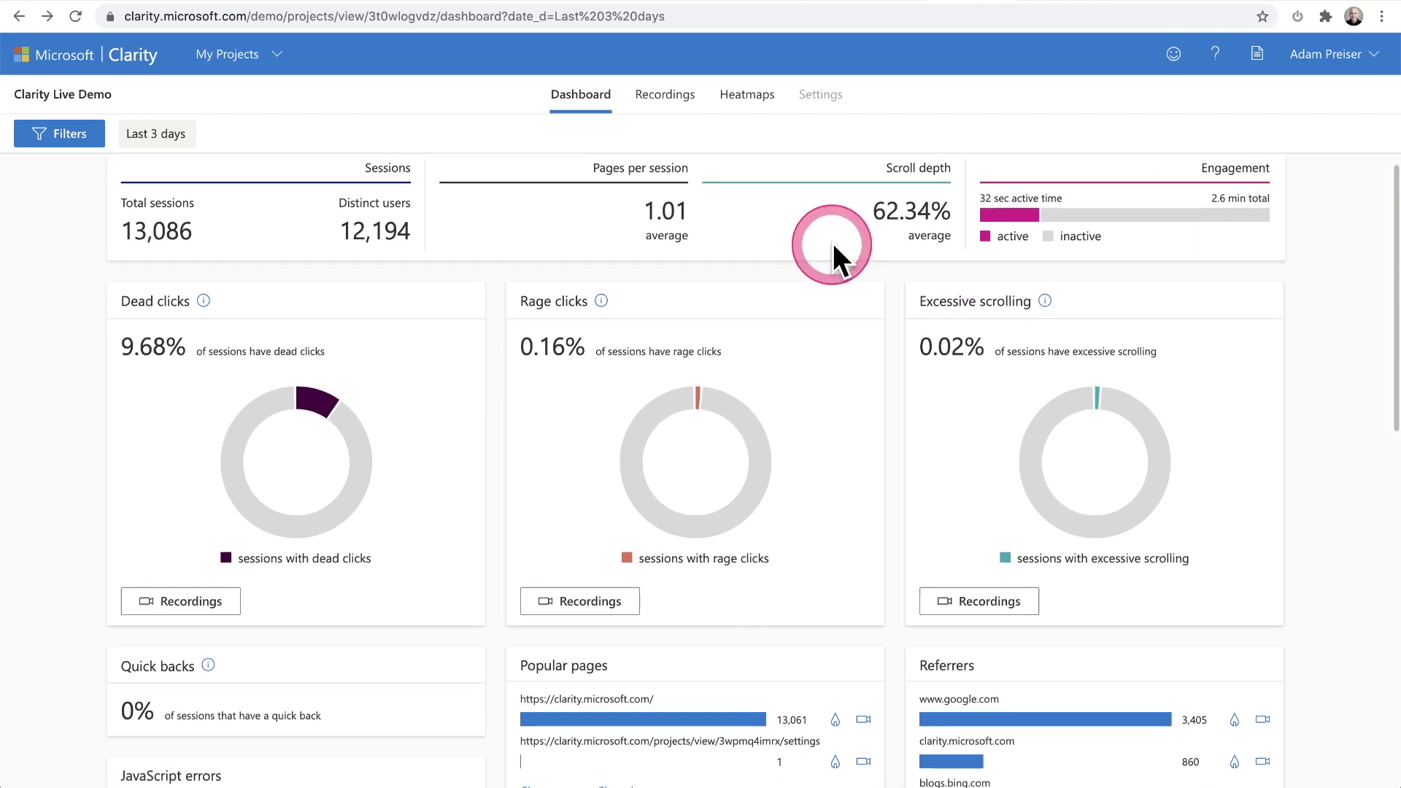
{"action": "scroll", "coordinate": [834, 243], "scroll_direction": "down", "scroll_amount": 2}
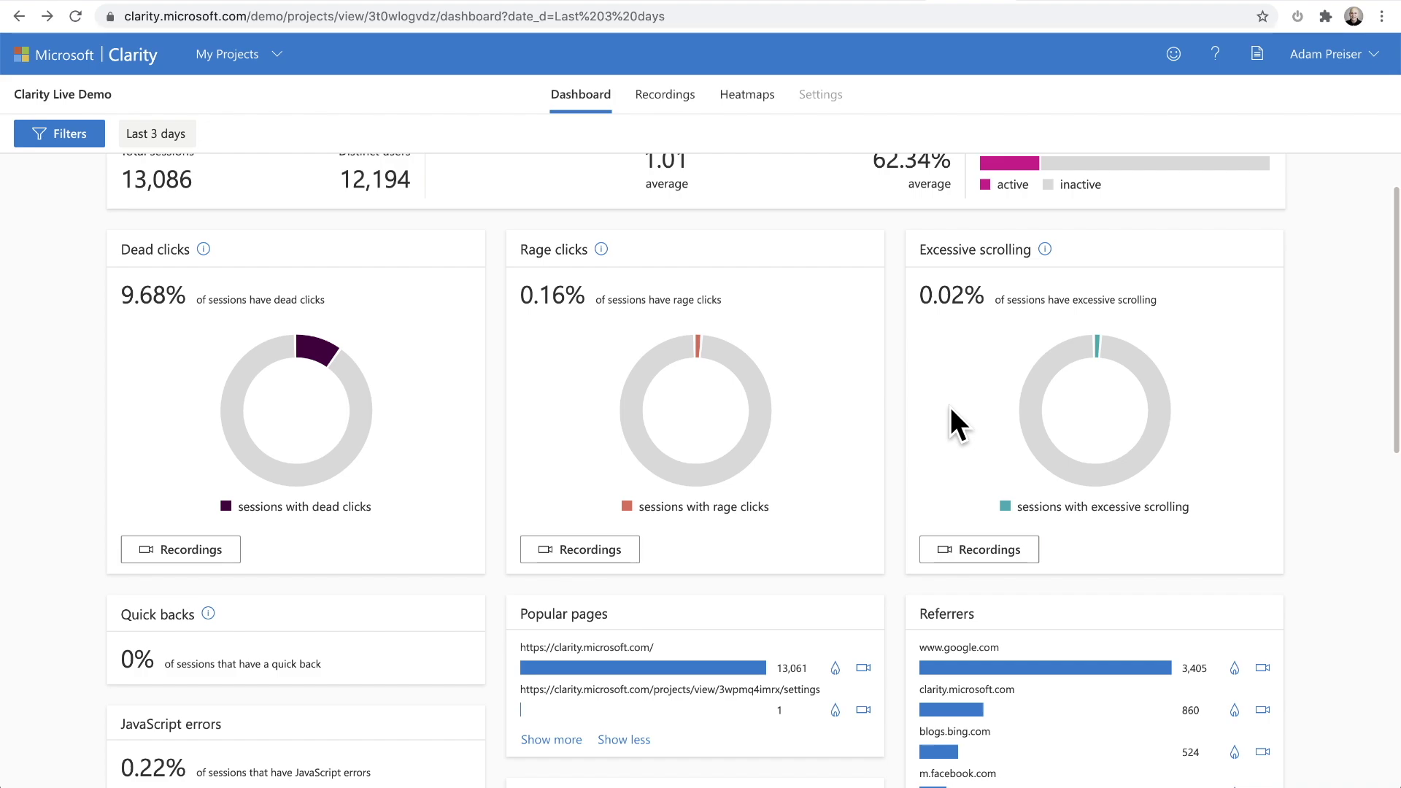
{"action": "scroll", "coordinate": [951, 408], "scroll_direction": "down", "scroll_amount": 5}
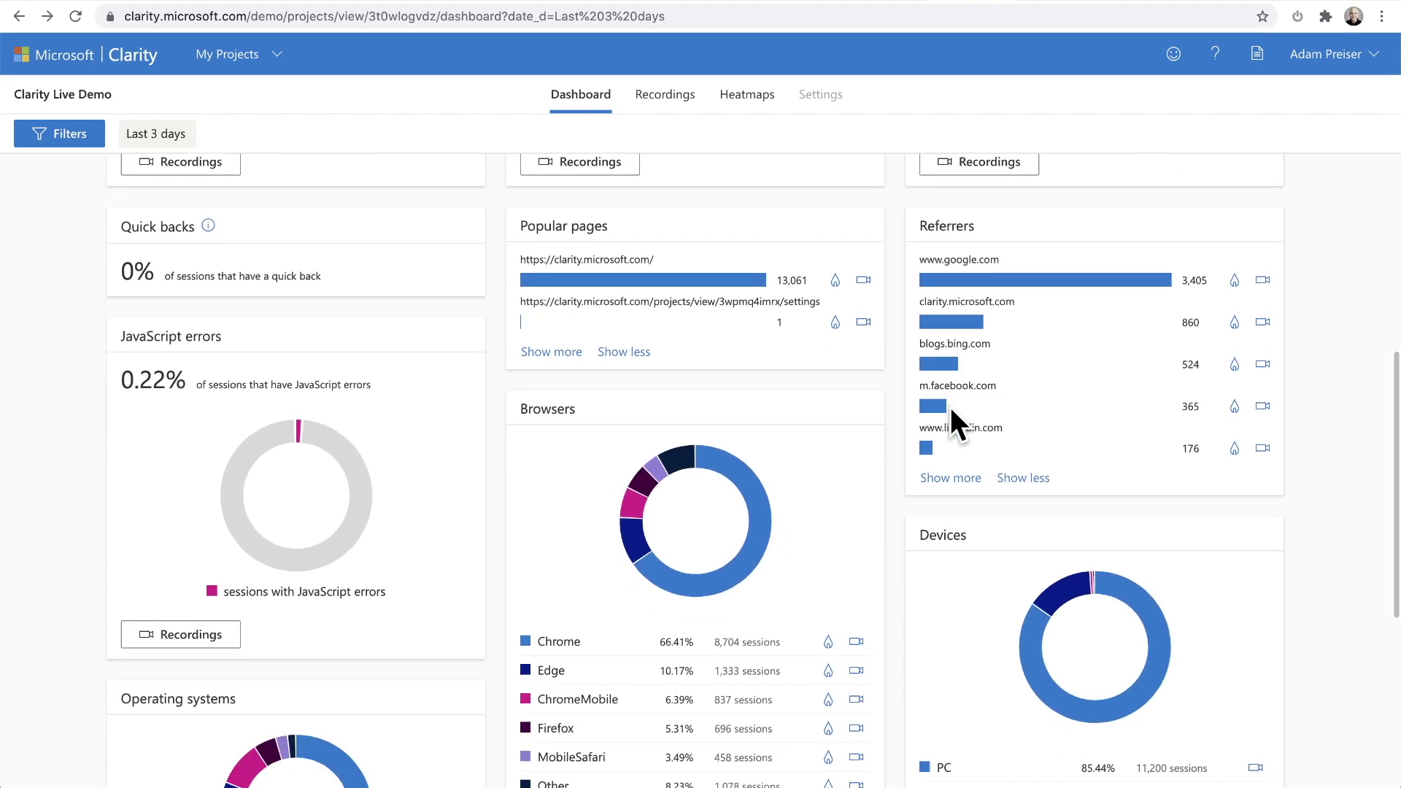
{"action": "scroll", "coordinate": [950, 406], "scroll_direction": "down", "scroll_amount": 1}
{"action": "scroll", "coordinate": [941, 407], "scroll_direction": "up", "scroll_amount": 1}
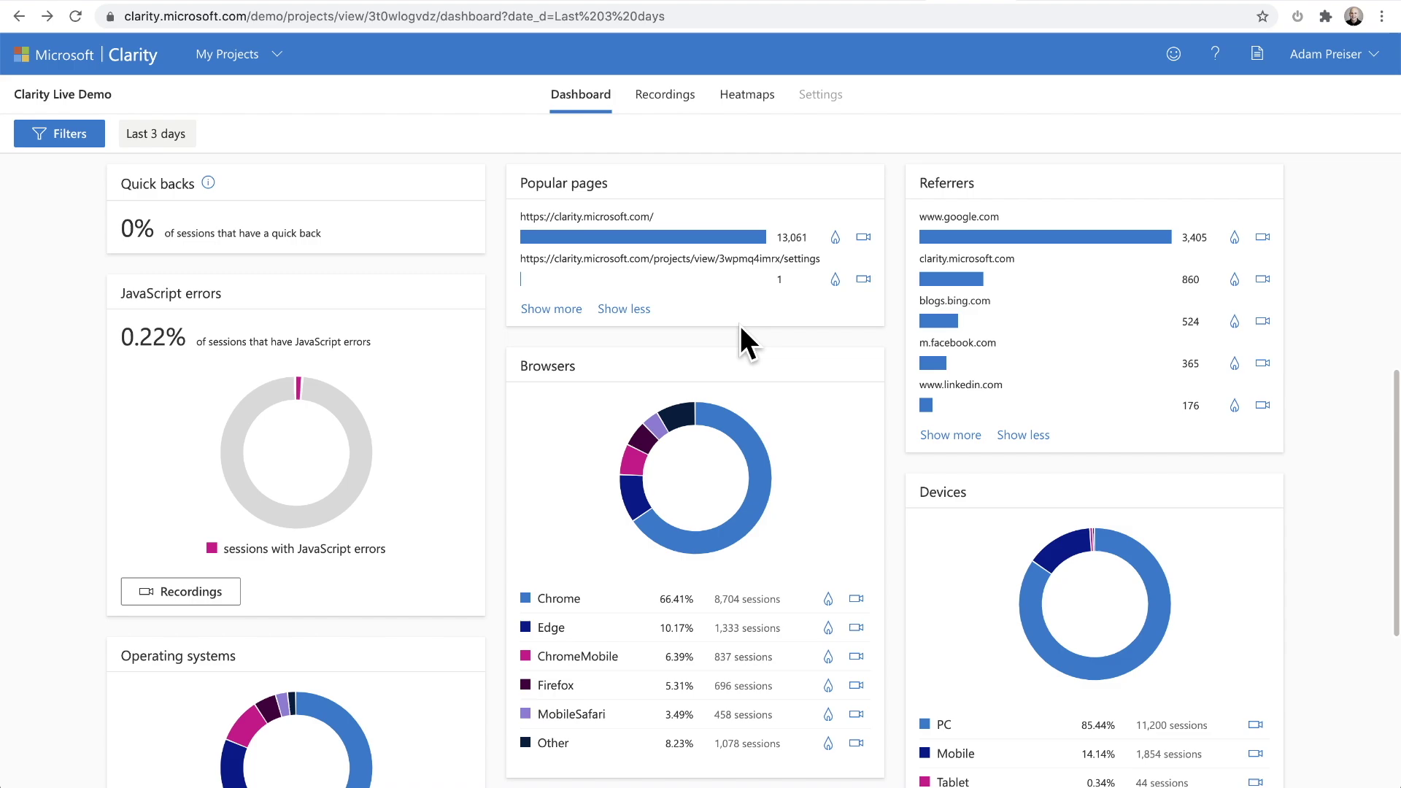
{"action": "scroll", "coordinate": [740, 325], "scroll_direction": "down", "scroll_amount": 5}
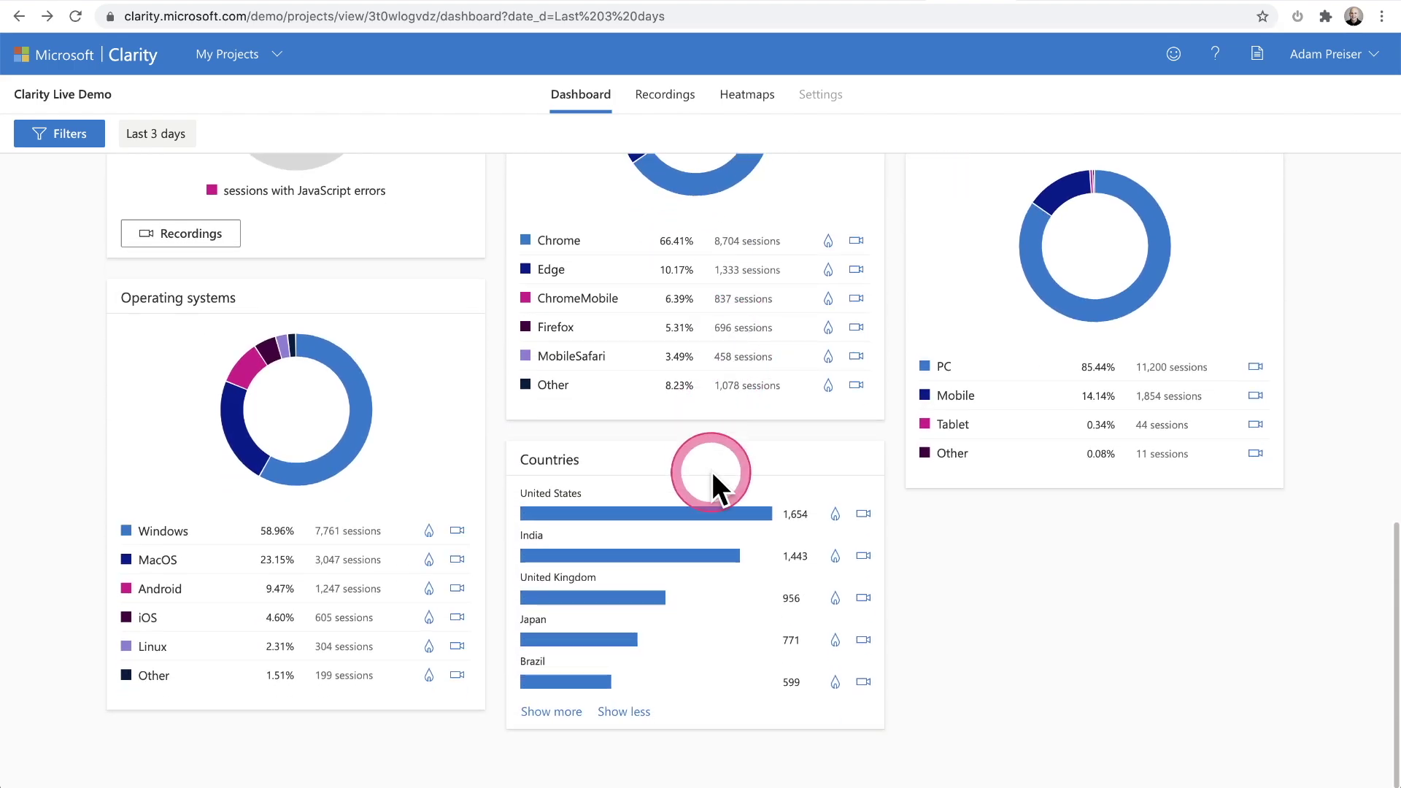
{"action": "scroll", "coordinate": [715, 460], "scroll_direction": "up", "scroll_amount": 10}
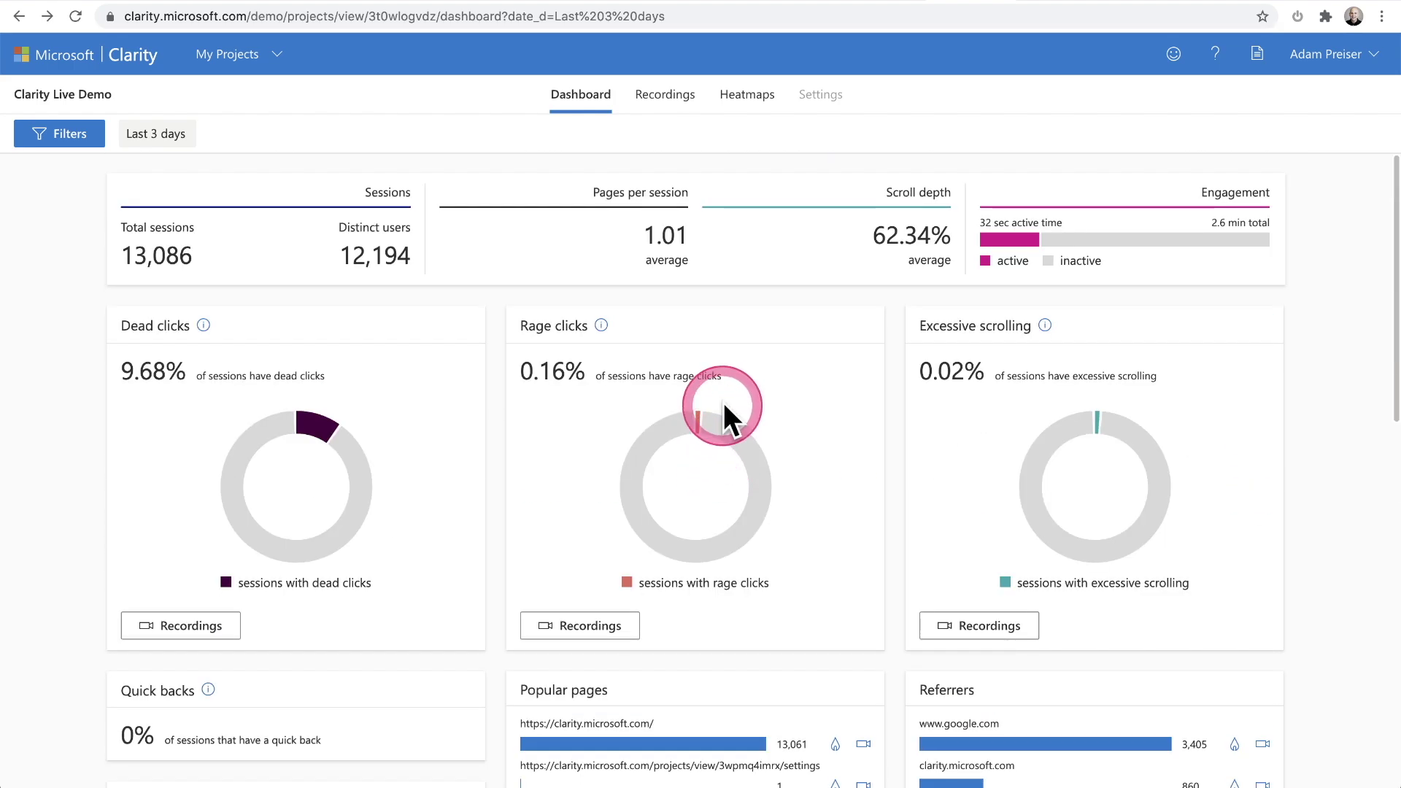
Open the Recordings list and play the first recorded session
{"action": "left_click", "coordinate": [669, 96]}
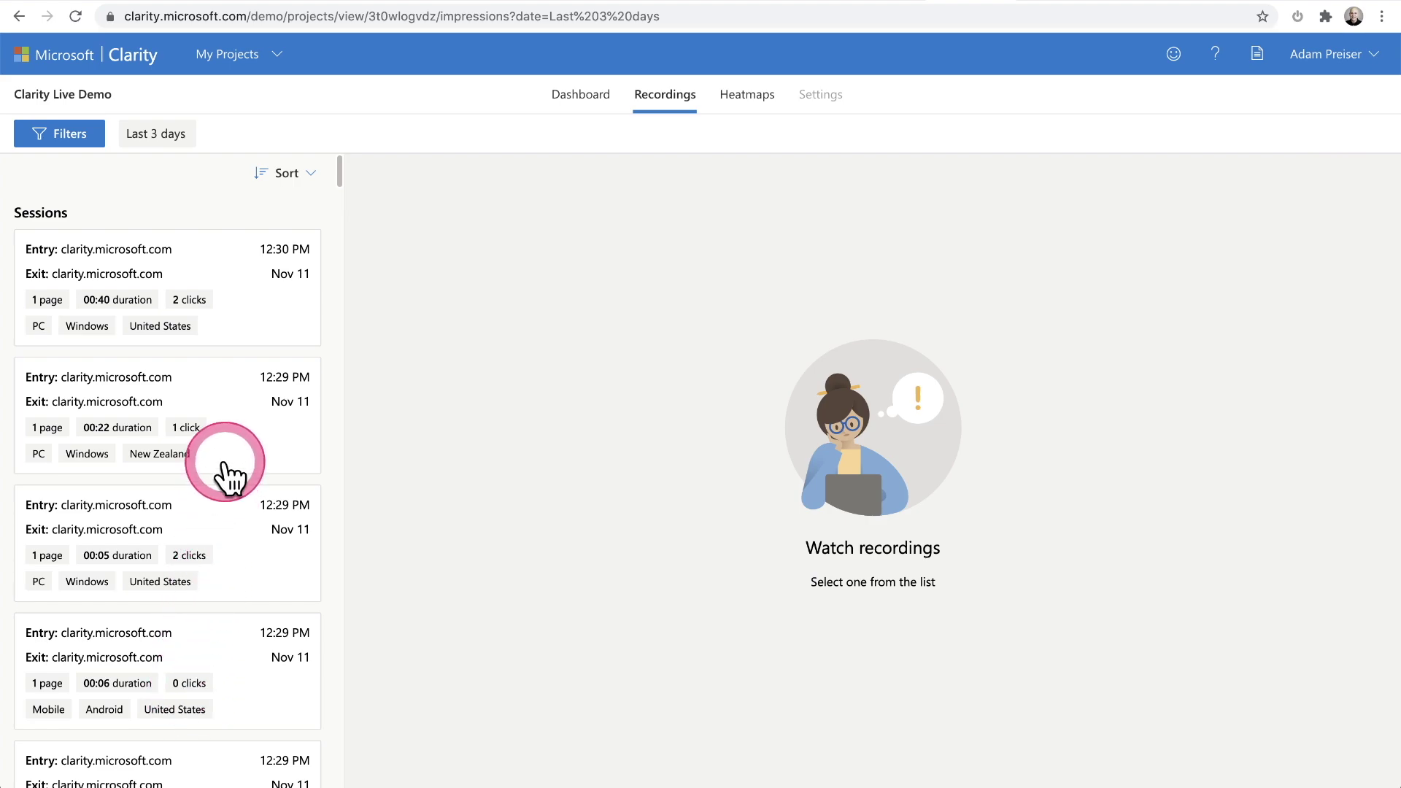
{"action": "left_click", "coordinate": [149, 275]}
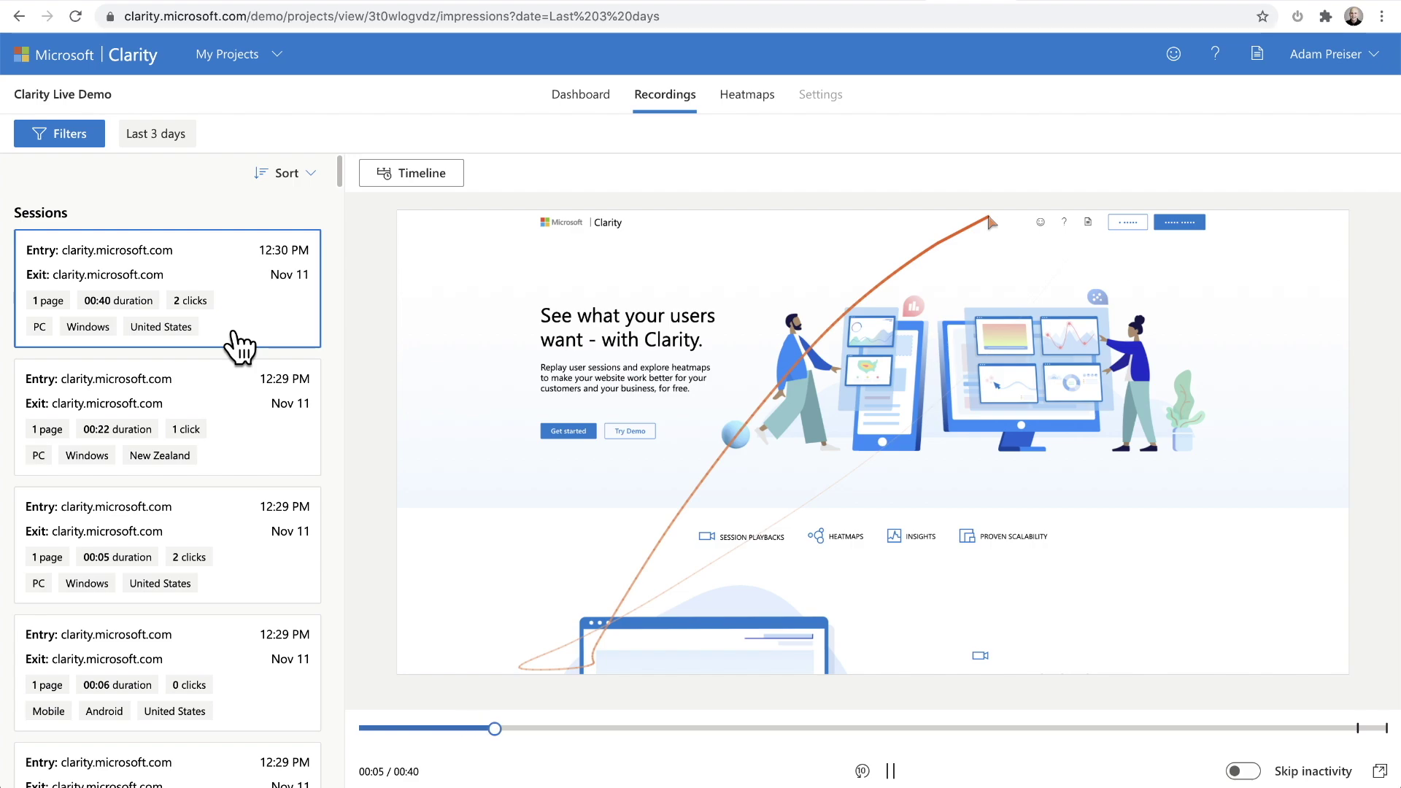
{"action": "left_click", "coordinate": [234, 337]}
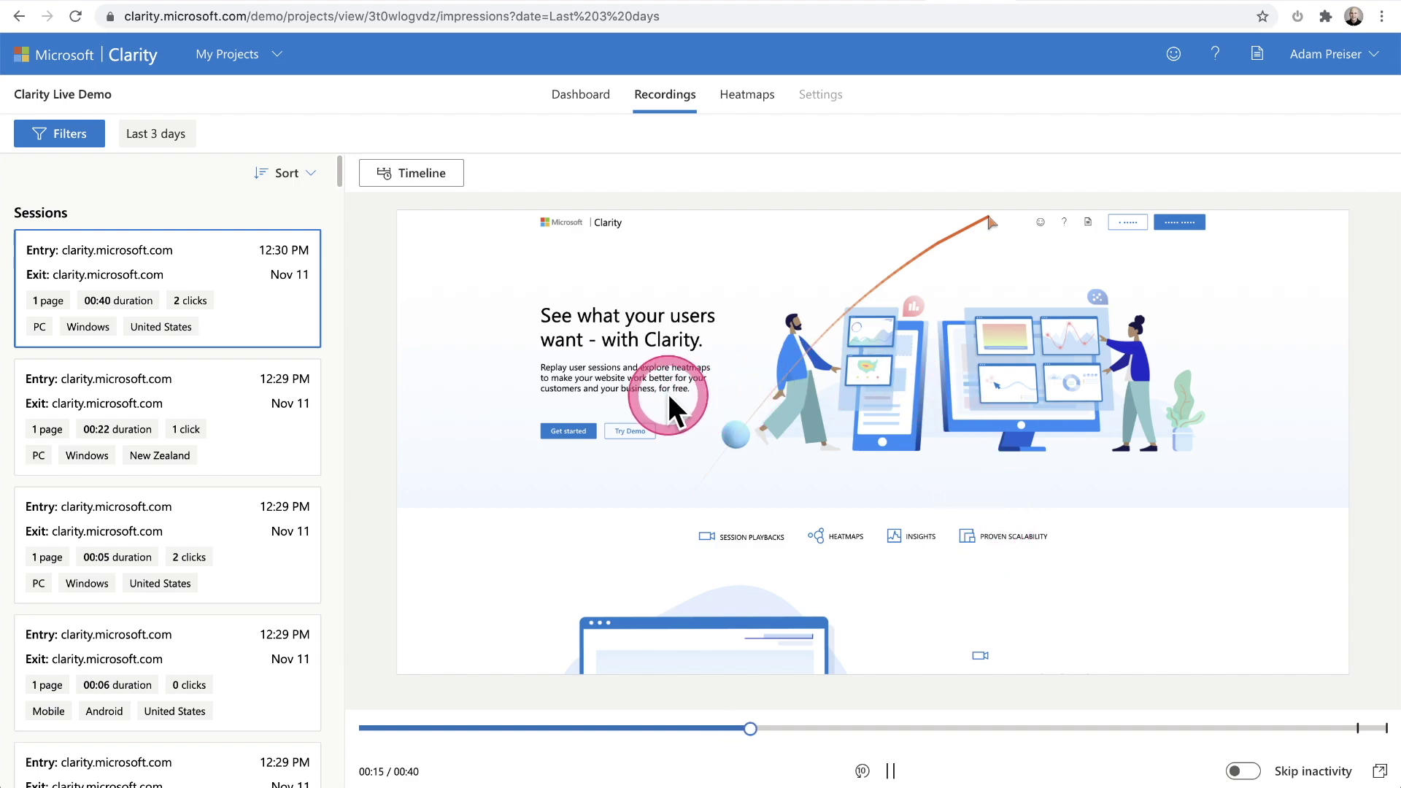
Replay the 22-second New Zealand session from 12:29 PM
{"action": "left_click", "coordinate": [277, 451]}
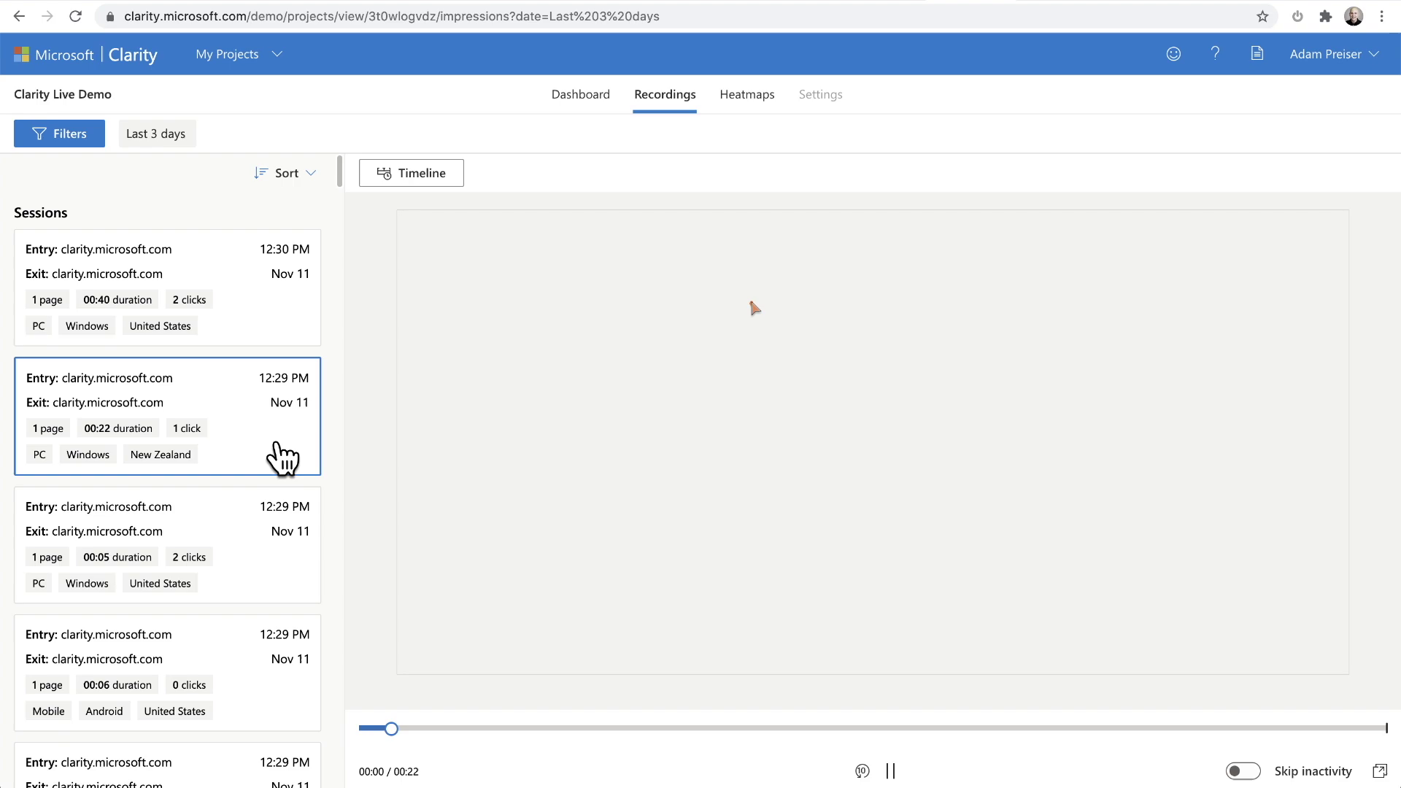
{"action": "left_click", "coordinate": [276, 456]}
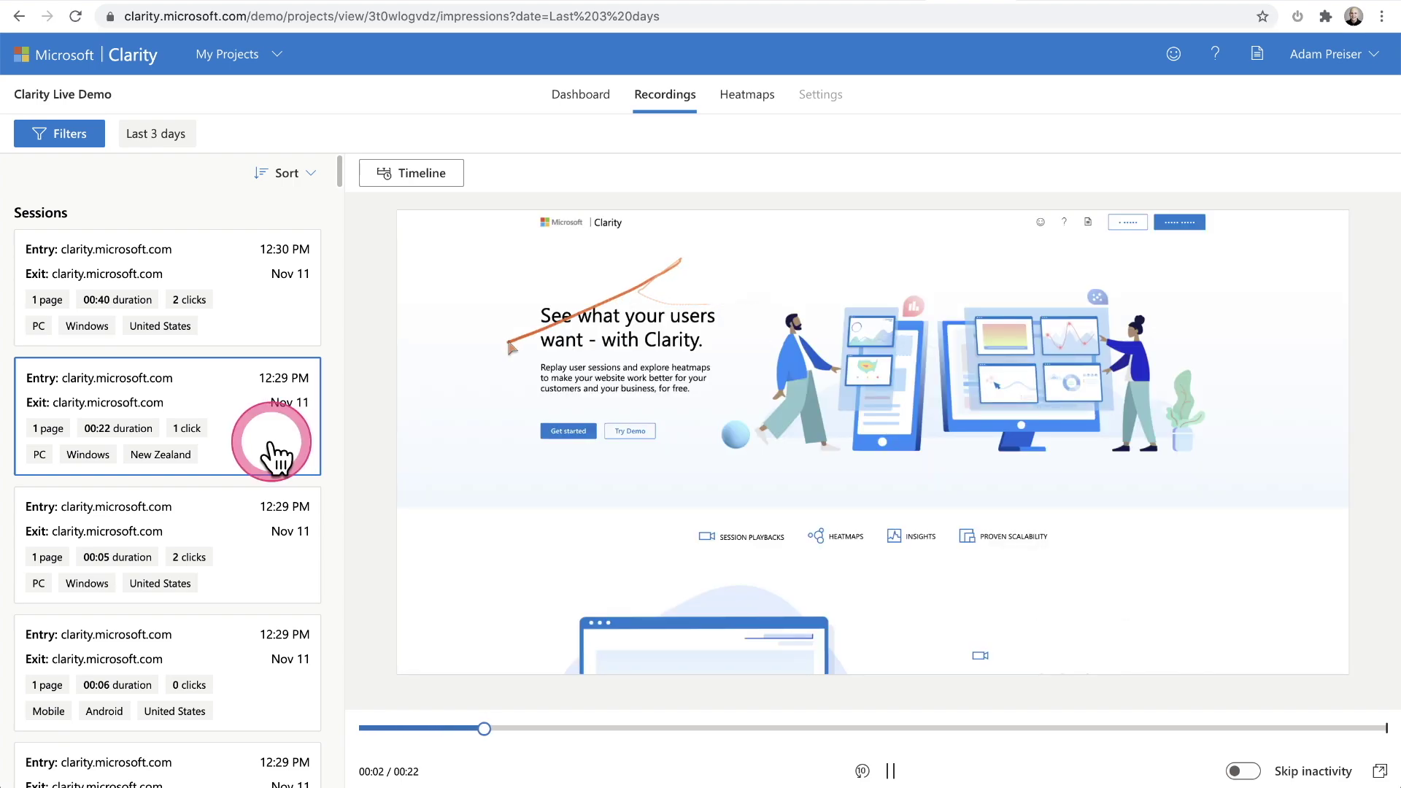
{"action": "left_click", "coordinate": [625, 193]}
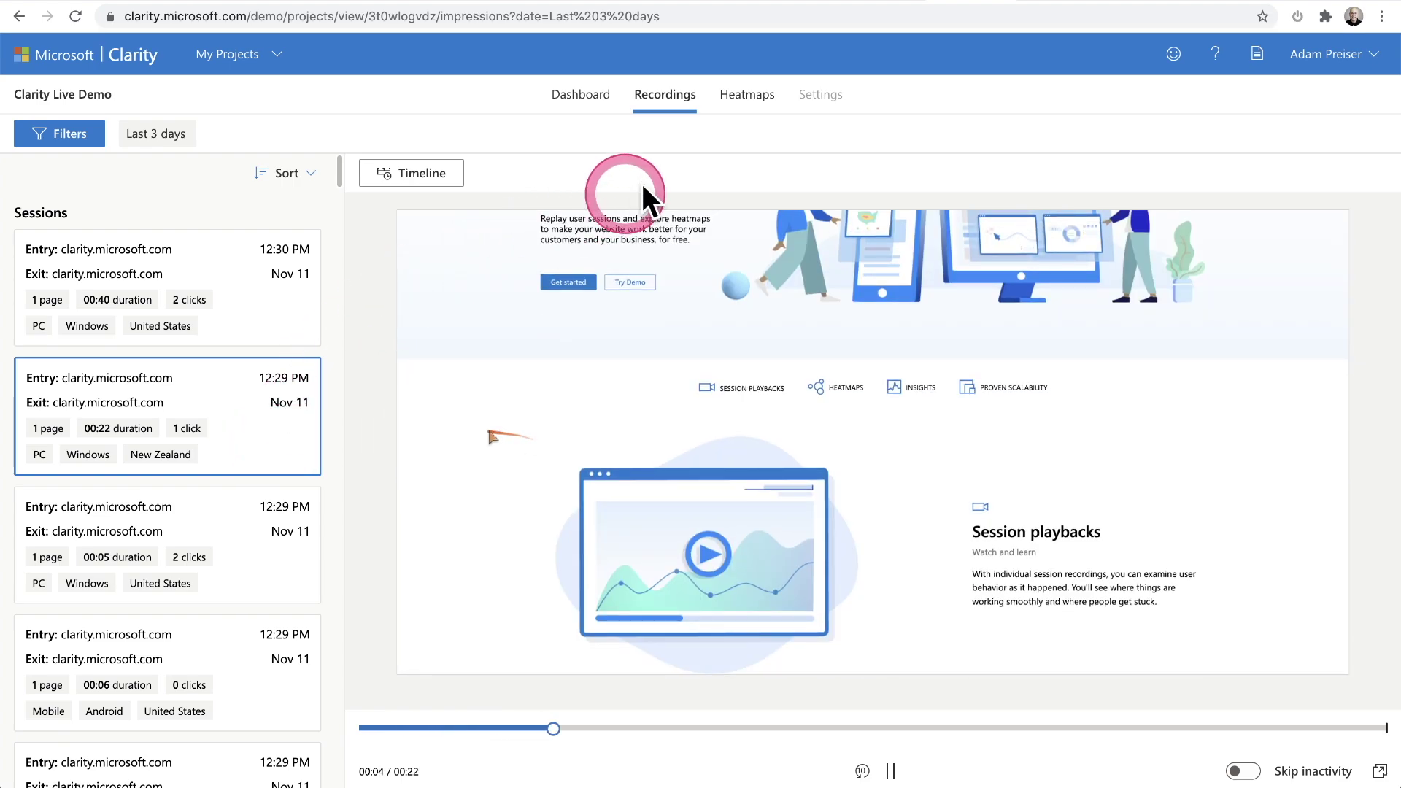
Inspect the home page click heatmap, including the hero banner's click count, then return to Dashboard
{"action": "left_click", "coordinate": [739, 109]}
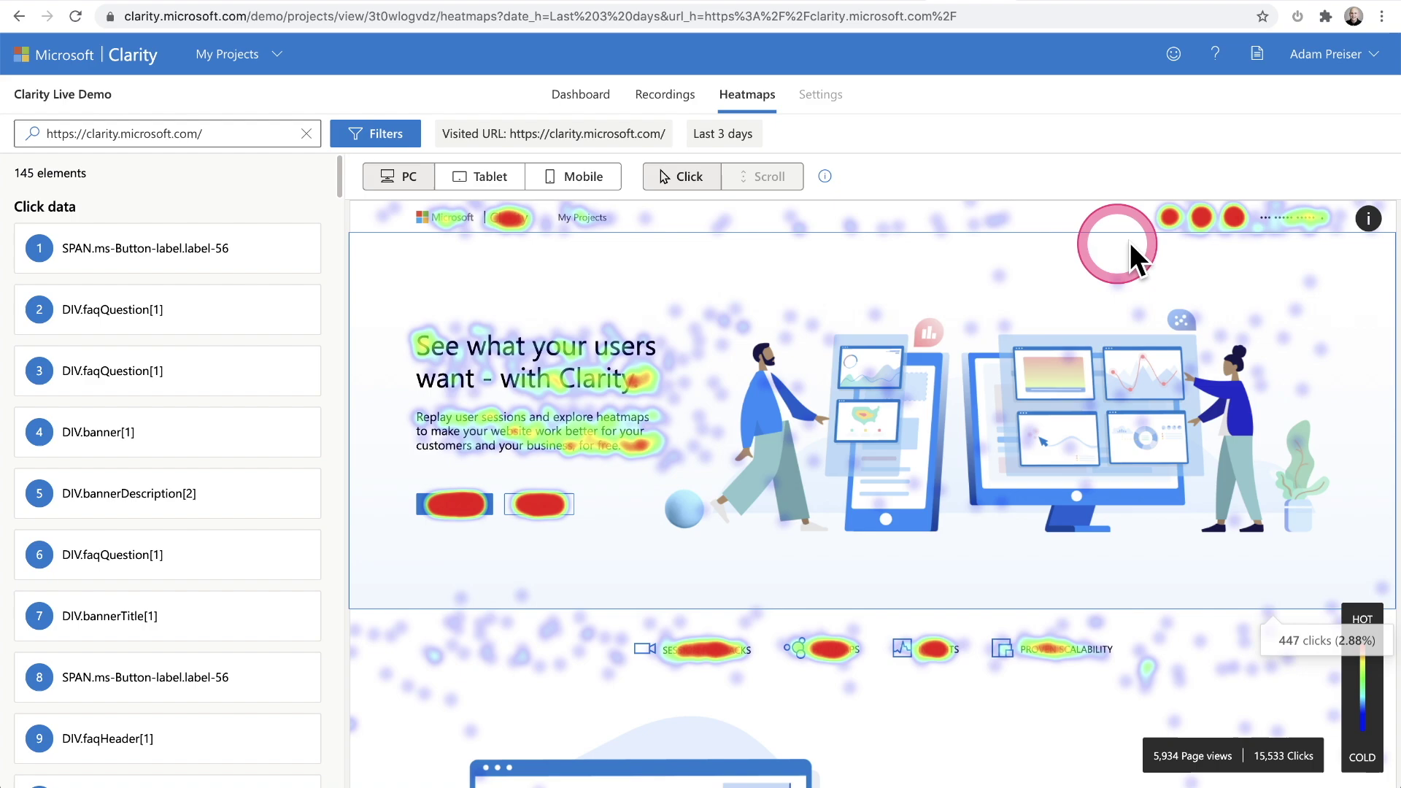
{"action": "mouse_move", "coordinate": [1210, 216]}
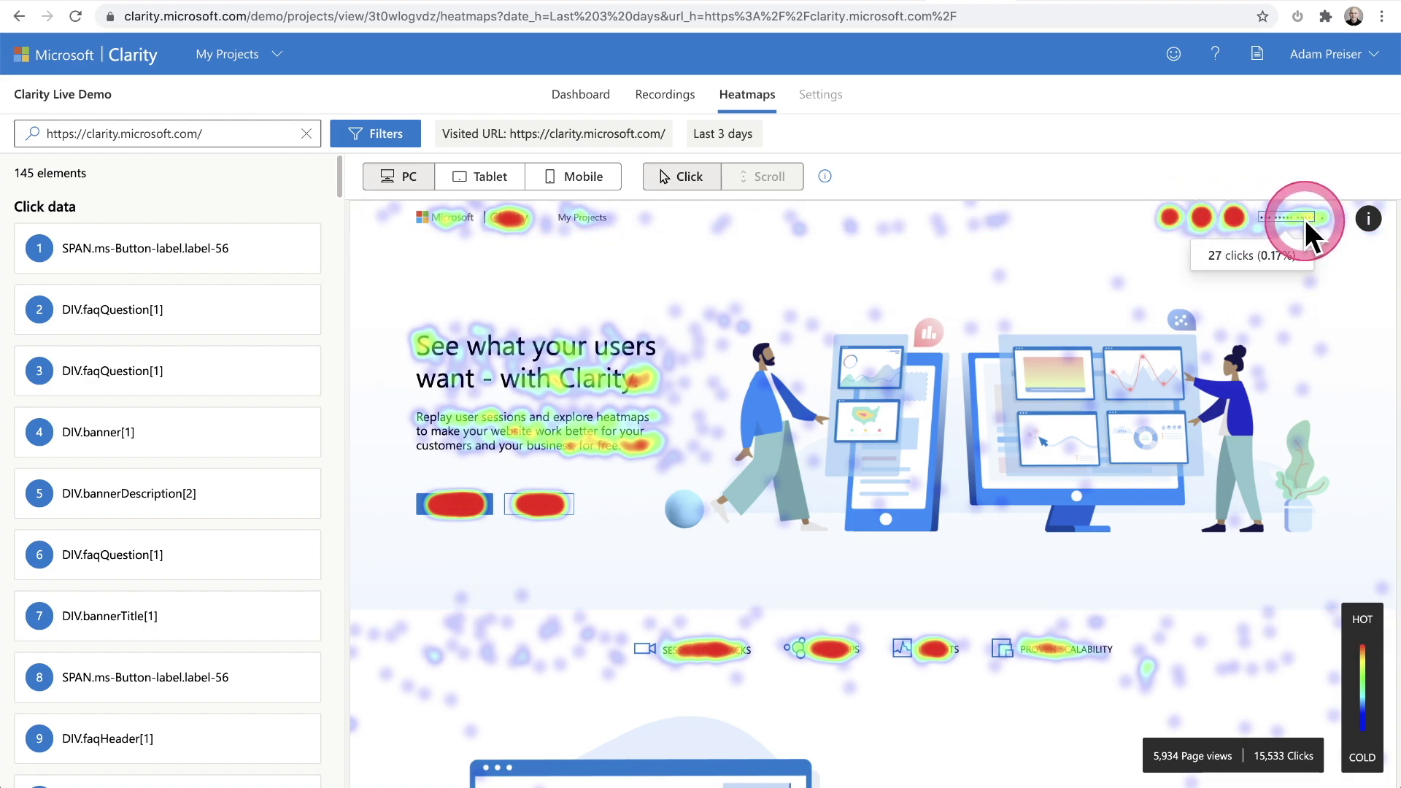
{"action": "mouse_move", "coordinate": [493, 502]}
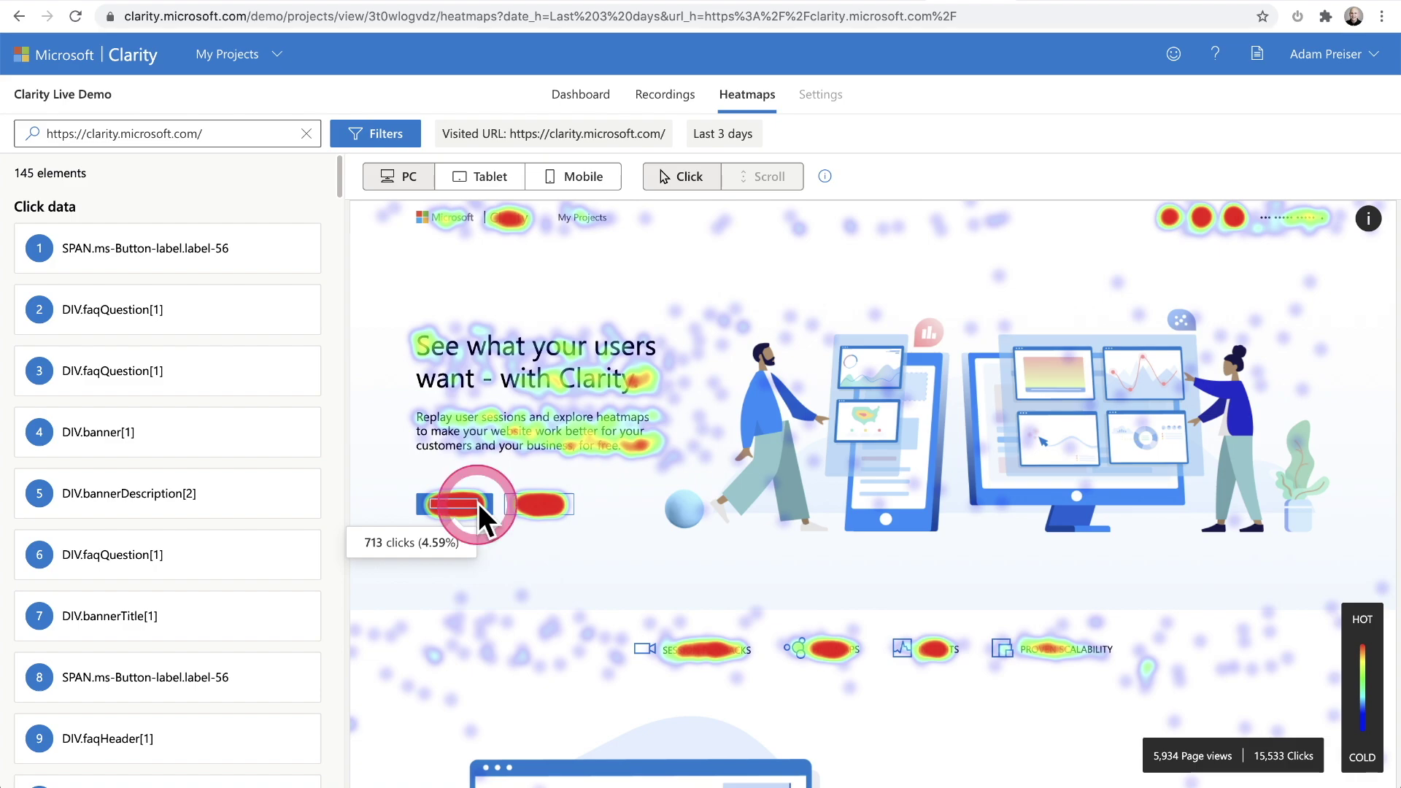
{"action": "left_click", "coordinate": [471, 226]}
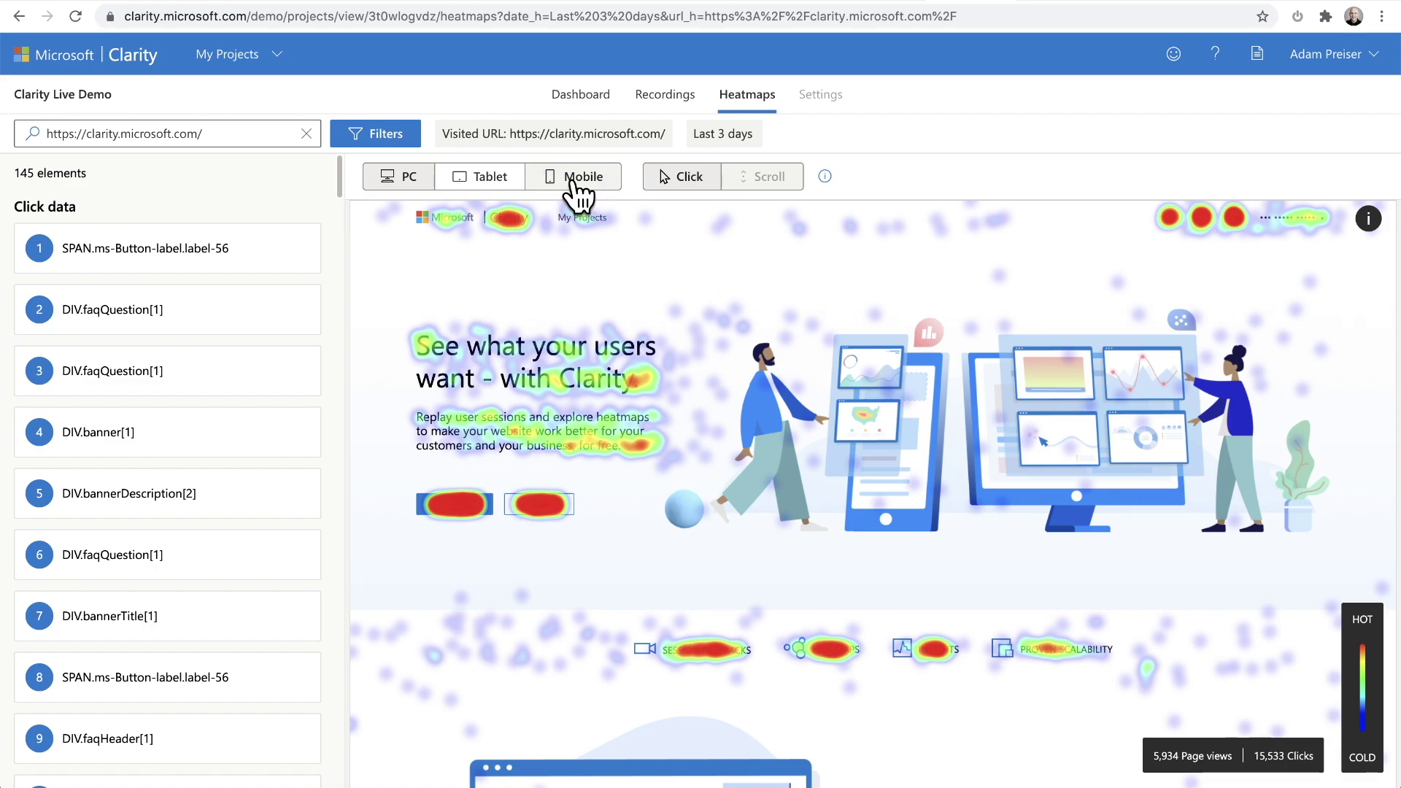
{"action": "left_click", "coordinate": [578, 106]}
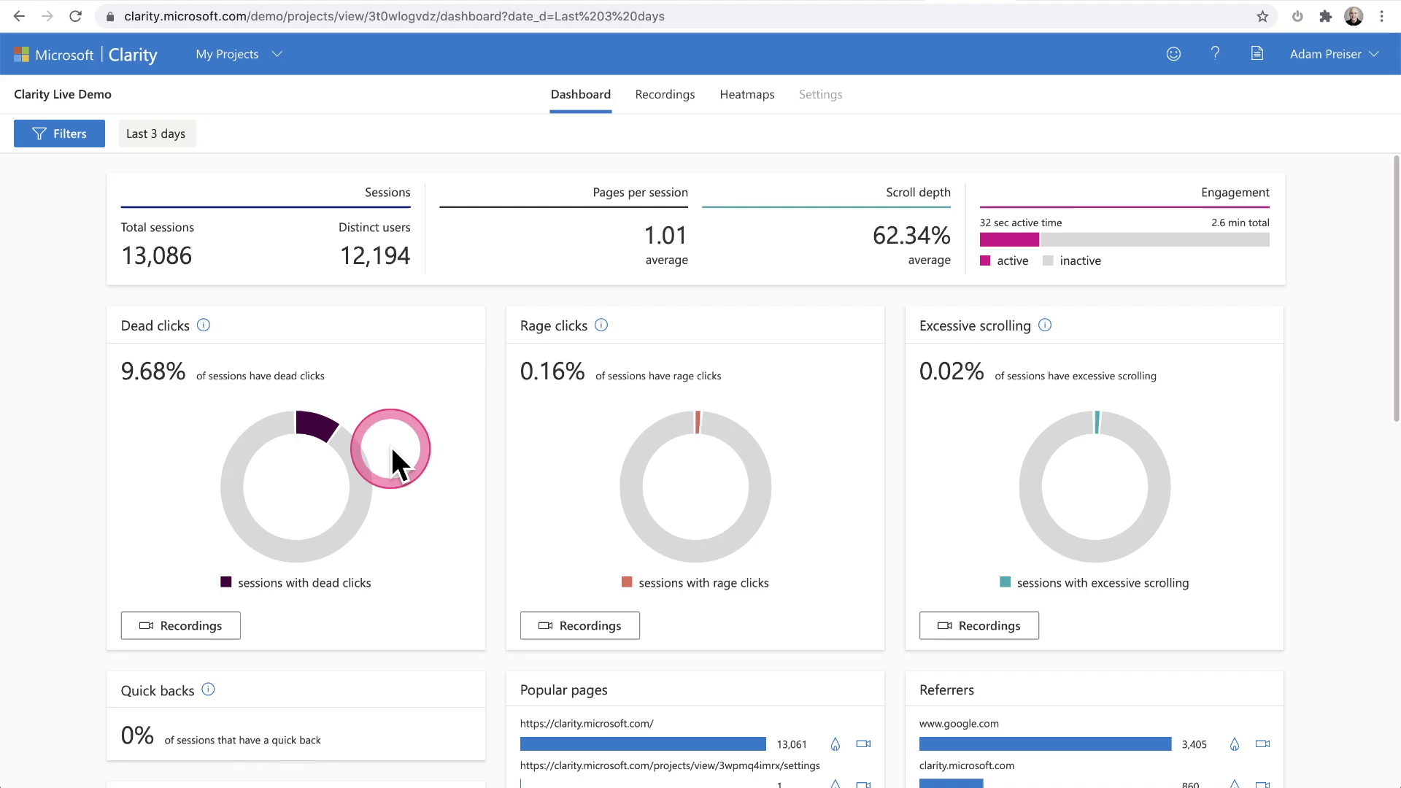
List the dead-click session recordings and play the first dead-click session
{"action": "left_click", "coordinate": [171, 626]}
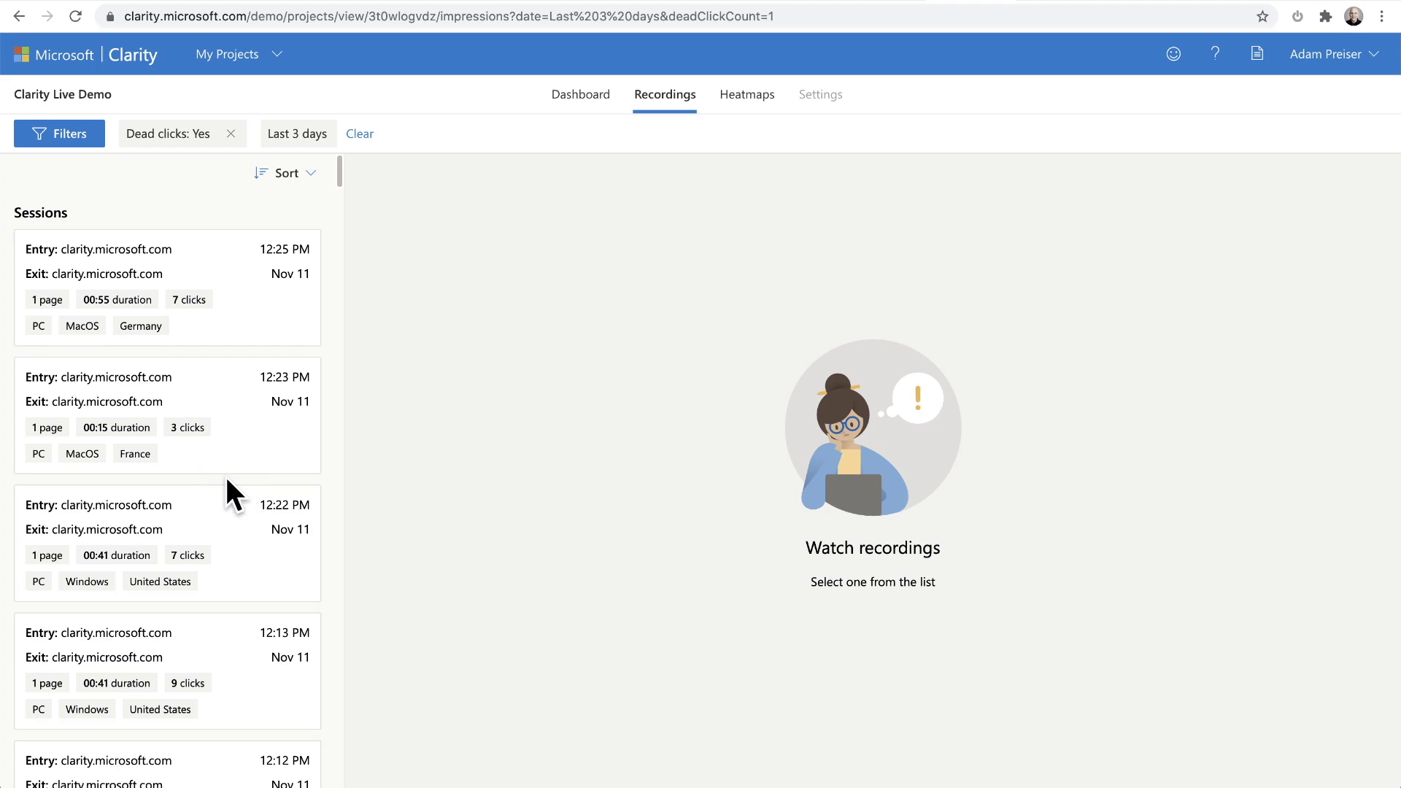
{"action": "left_click", "coordinate": [245, 321]}
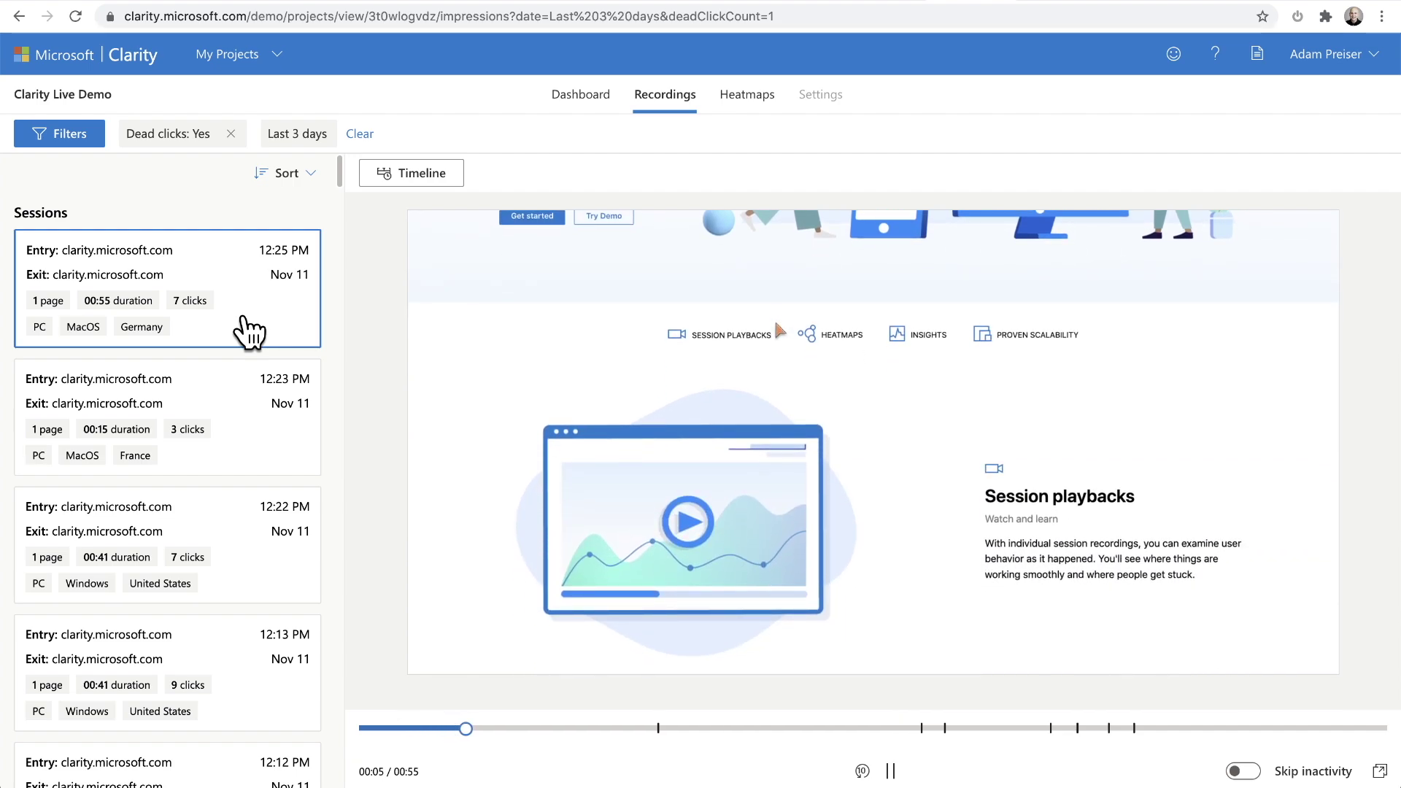
{"action": "left_click", "coordinate": [241, 431]}
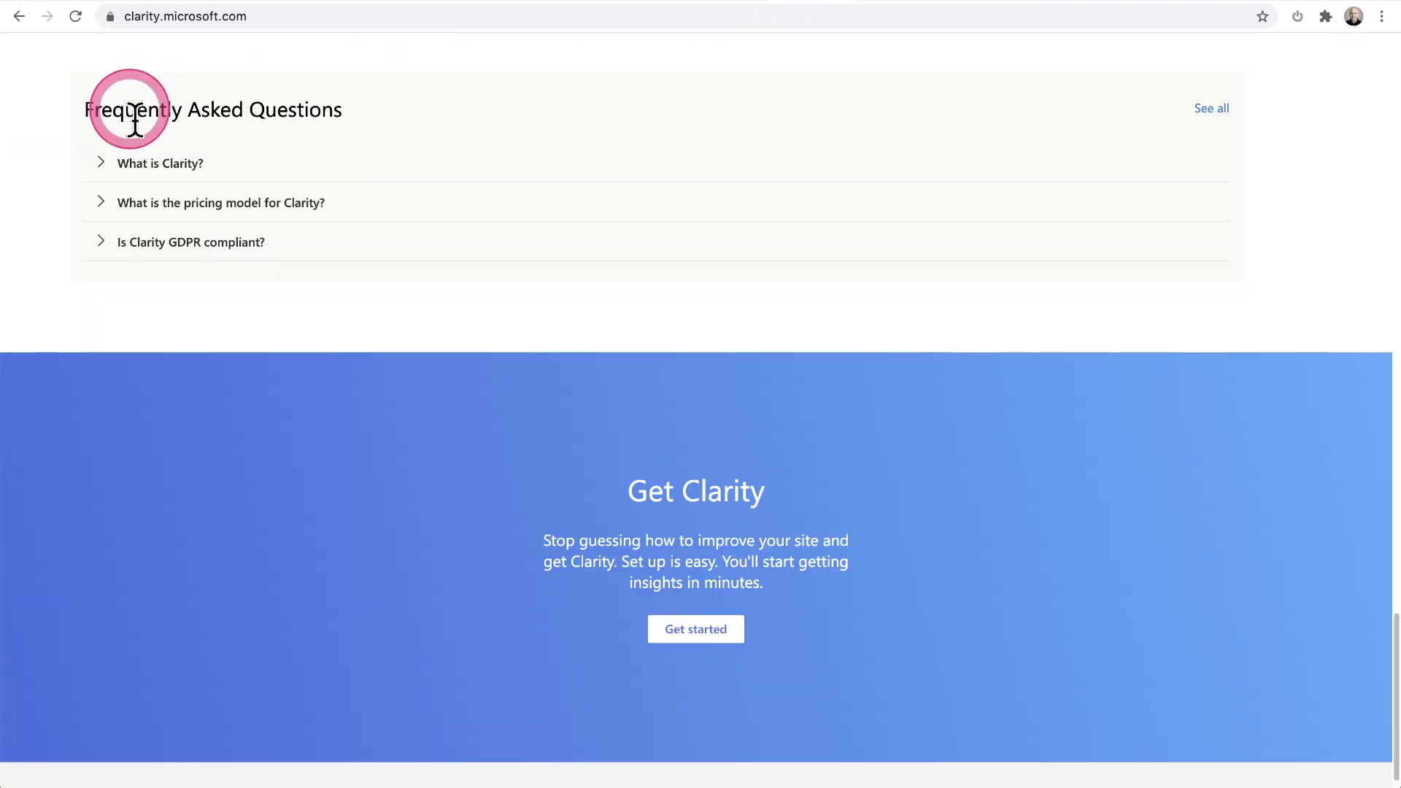
{"action": "scroll", "coordinate": [124, 100], "scroll_direction": "up", "scroll_amount": 20}
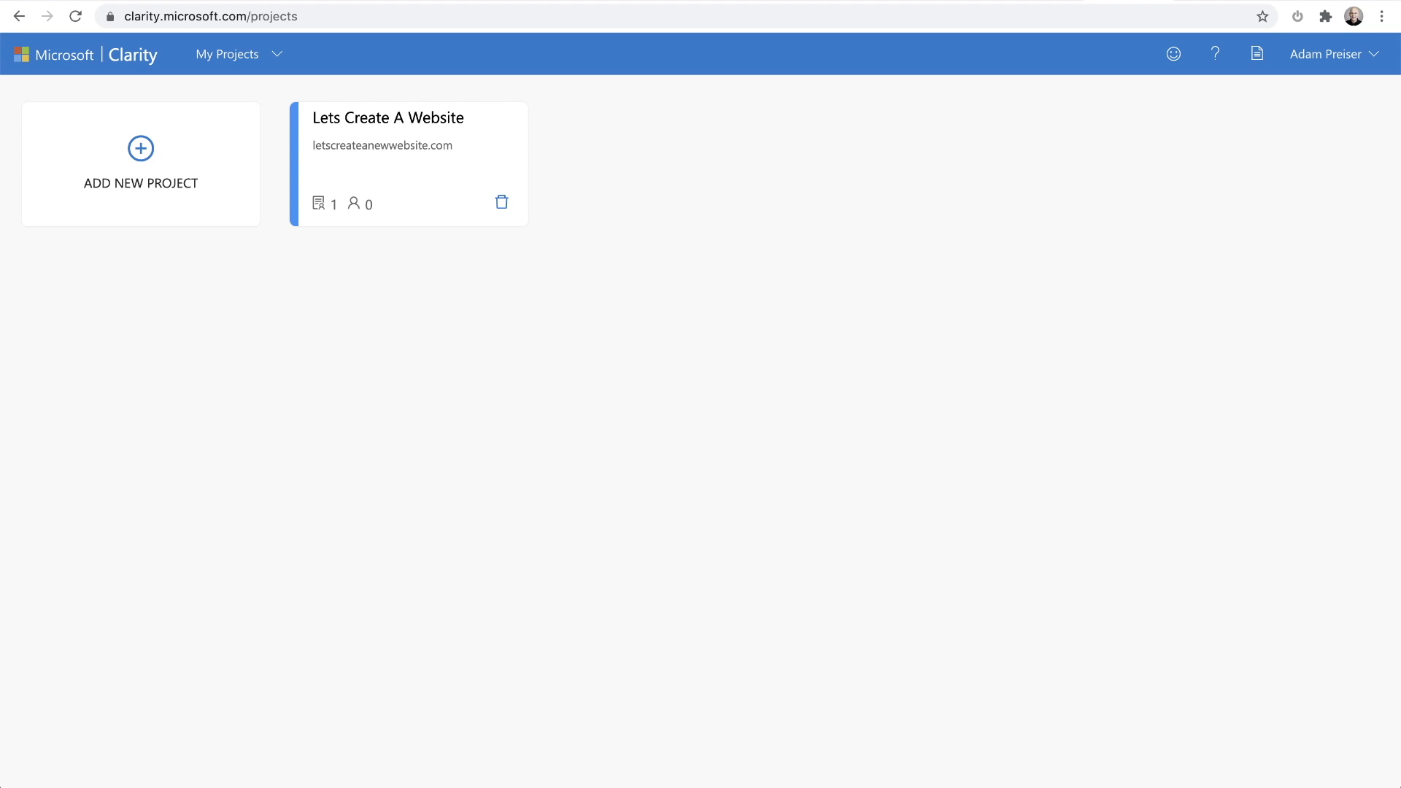
{"action": "left_click", "coordinate": [156, 193]}
{"action": "left_click", "coordinate": [619, 334]}
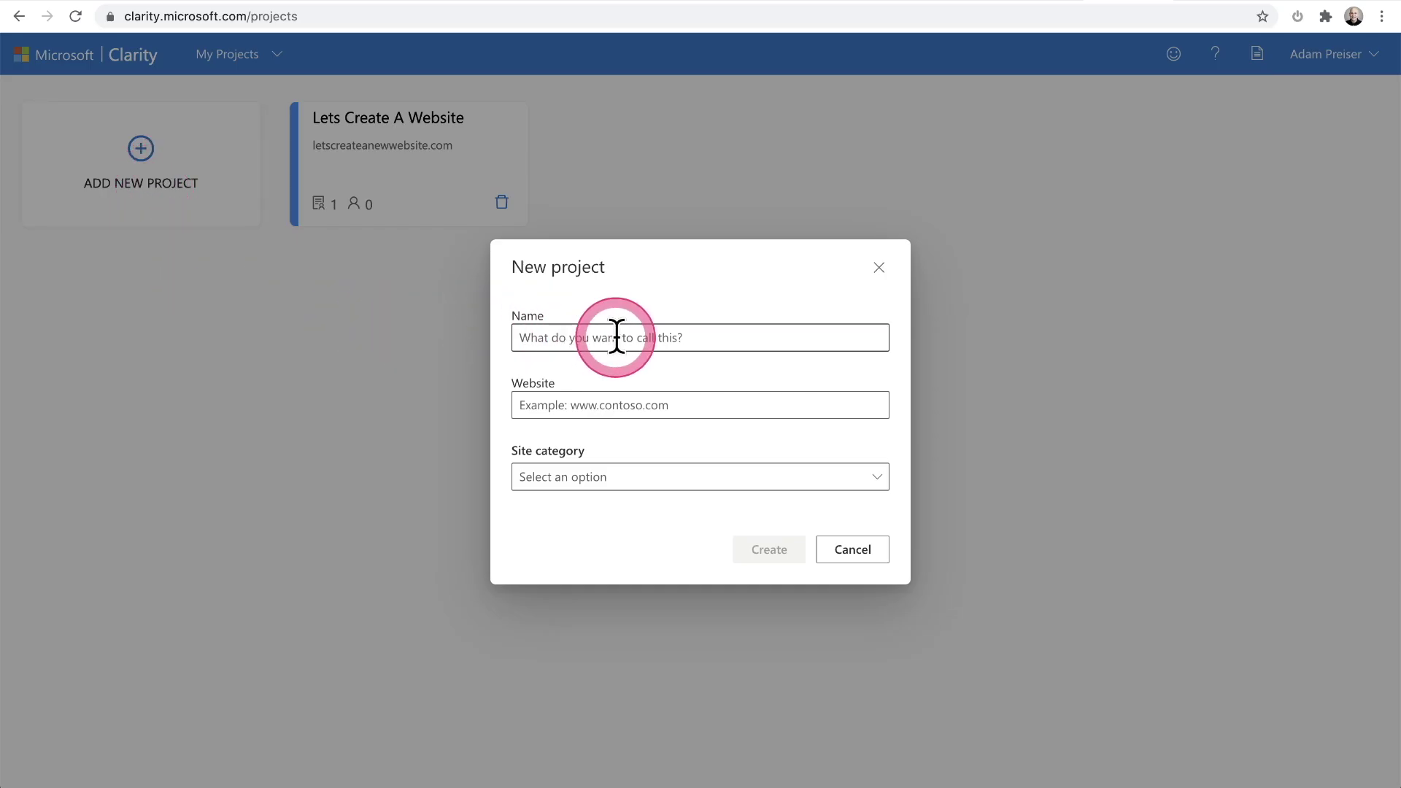
{"action": "left_click", "coordinate": [615, 405]}
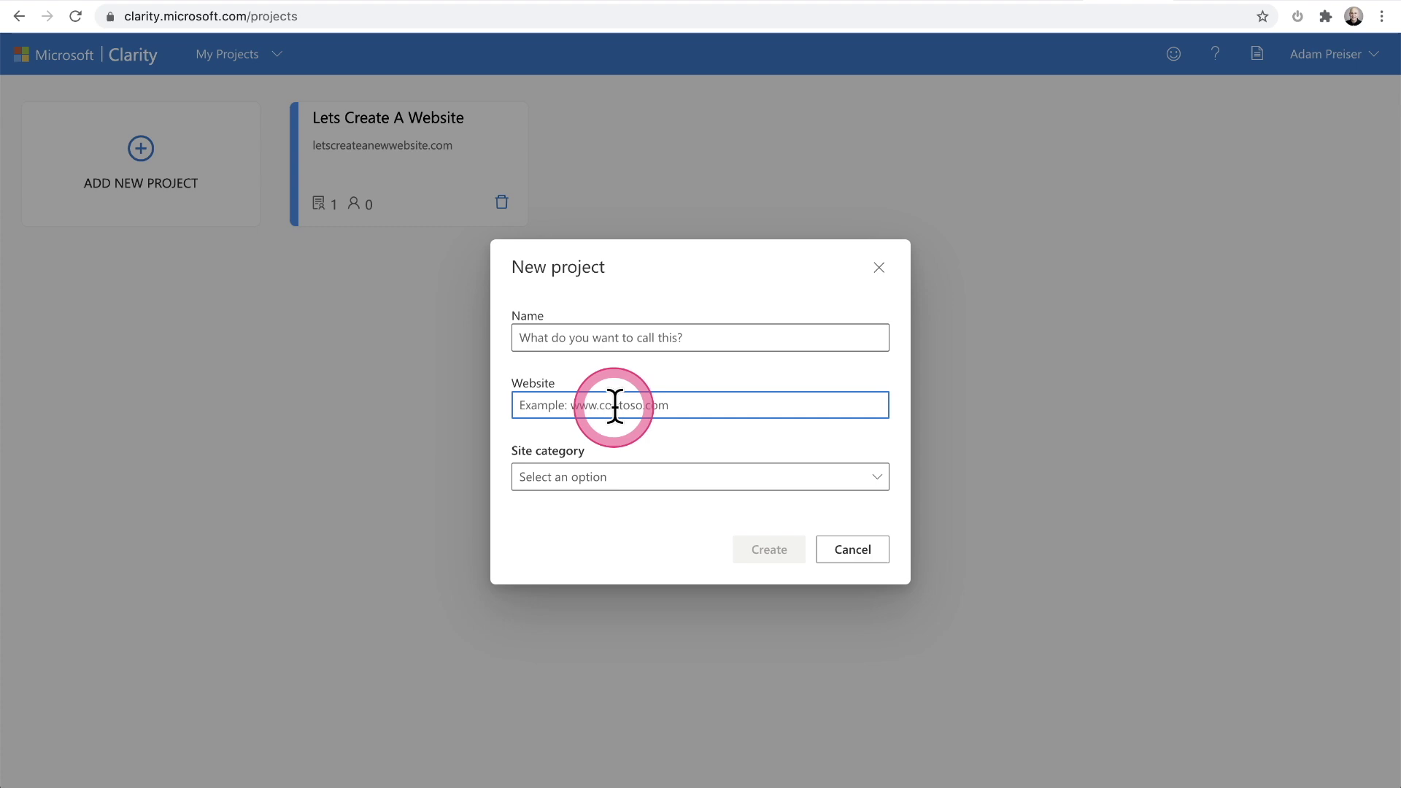
{"action": "left_click", "coordinate": [657, 481]}
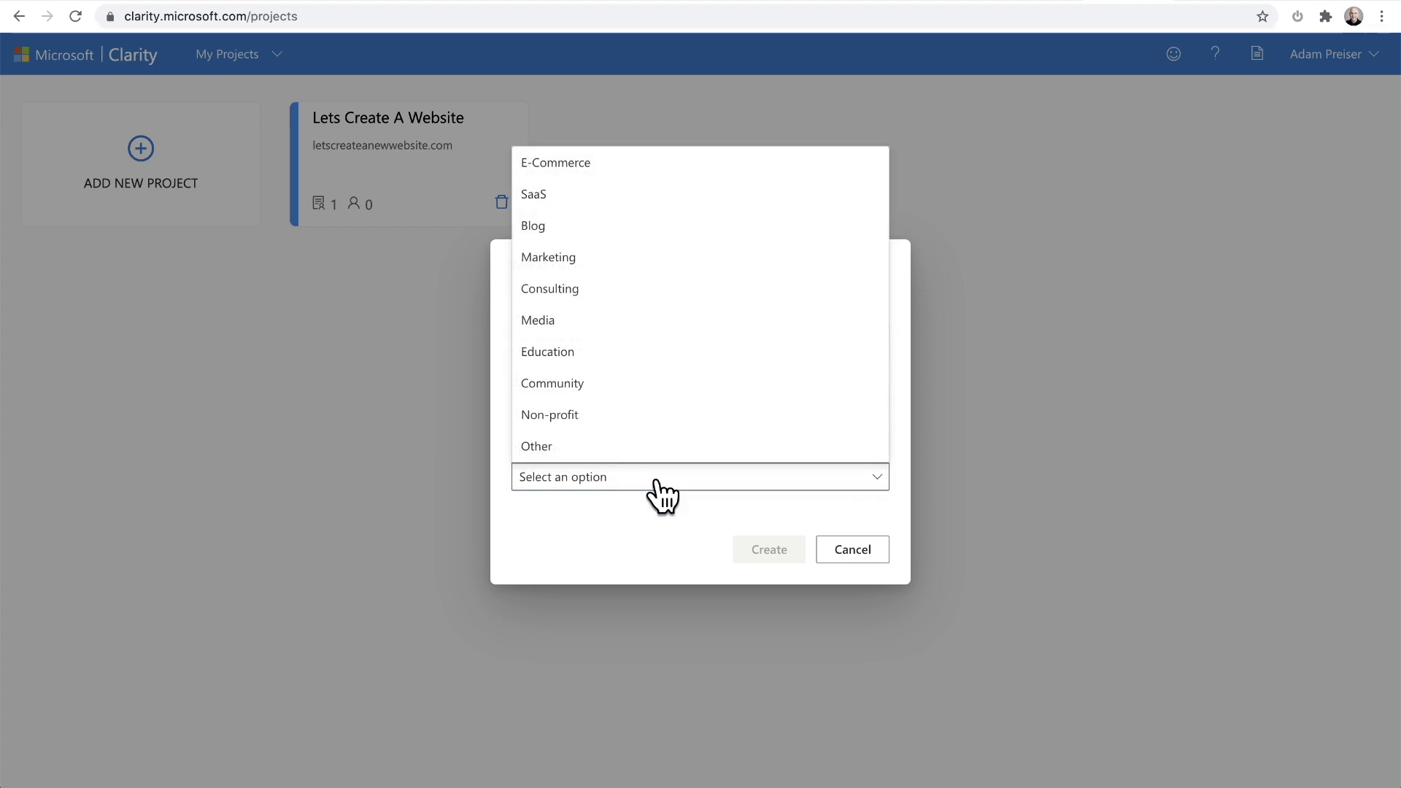
{"action": "left_click", "coordinate": [657, 481]}
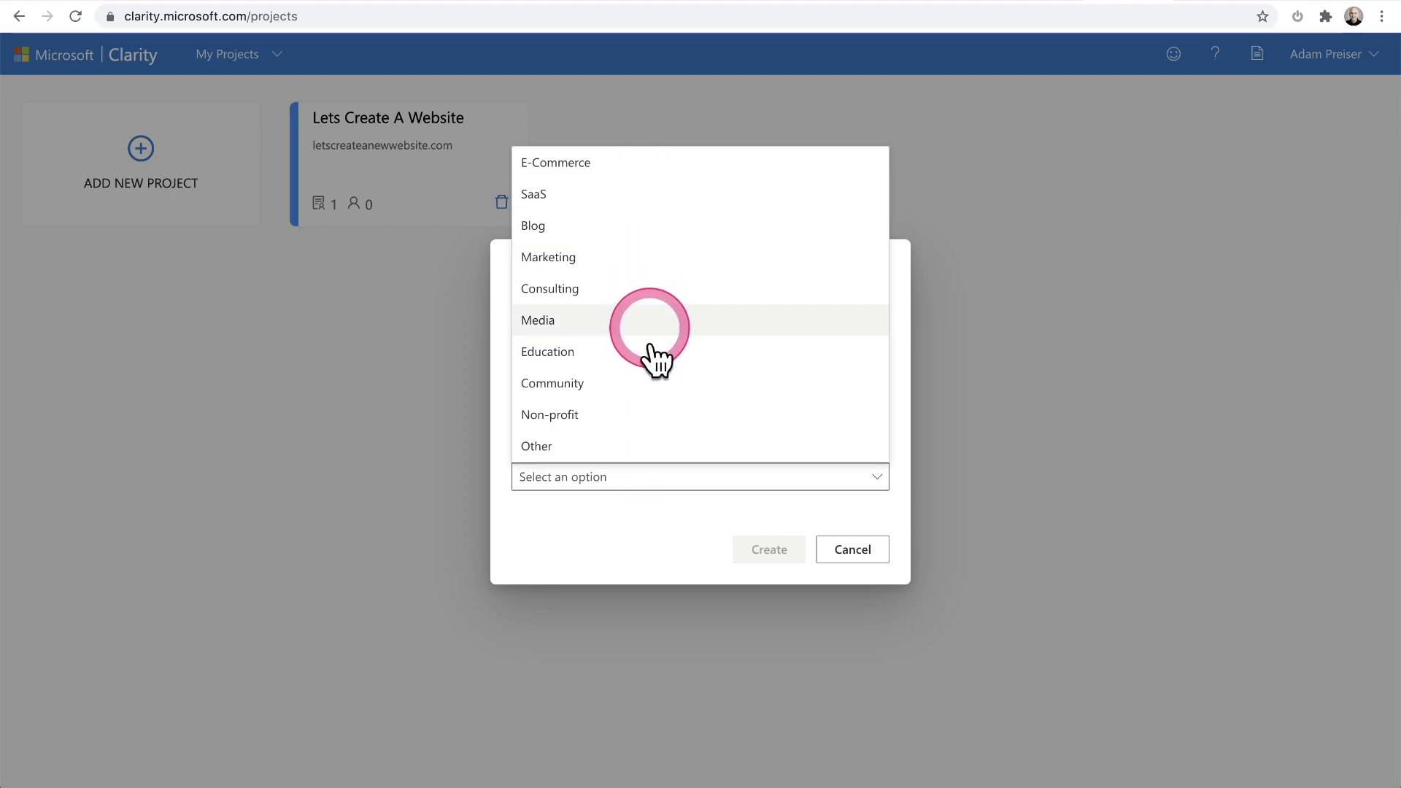
{"action": "left_click", "coordinate": [857, 554]}
{"action": "left_click", "coordinate": [858, 554]}
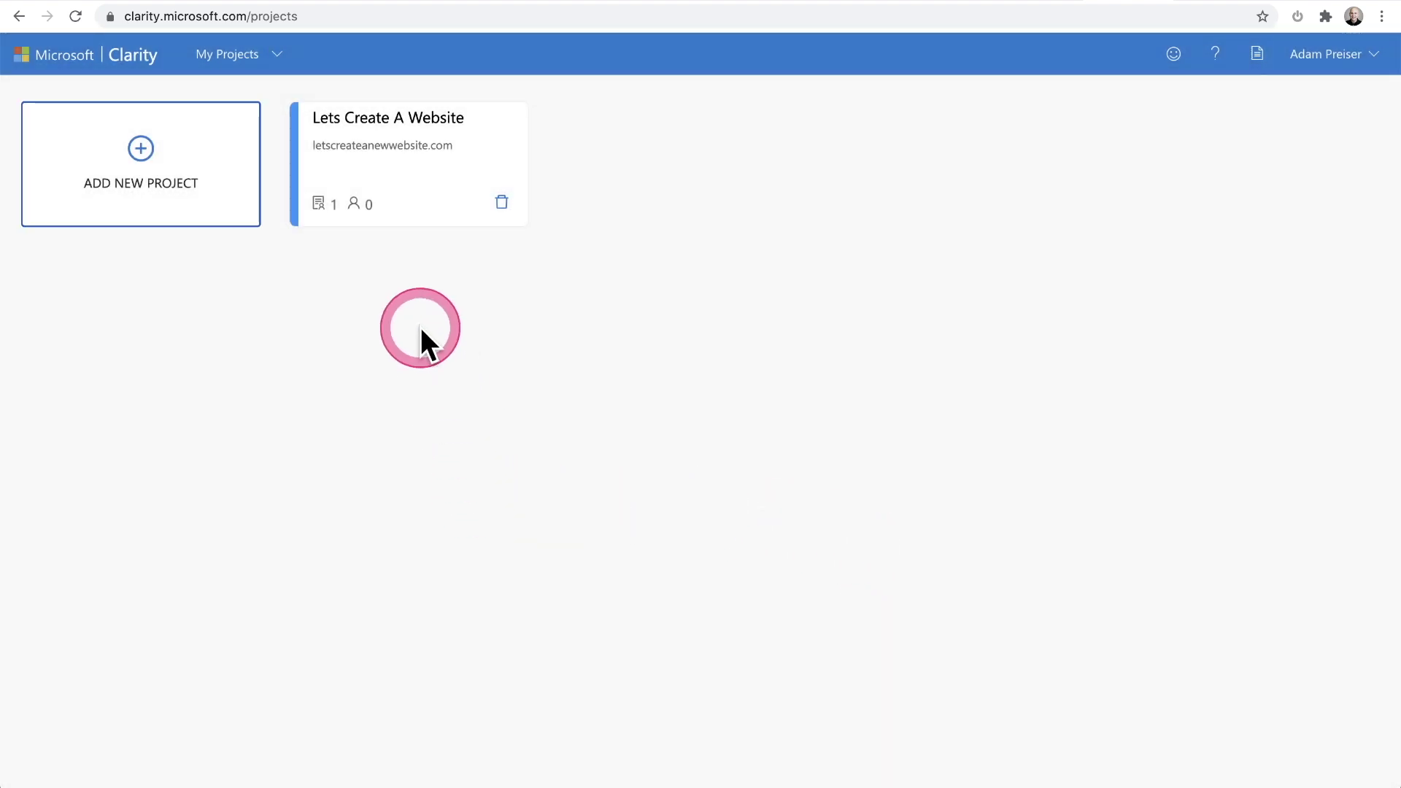
{"action": "left_click", "coordinate": [404, 151]}
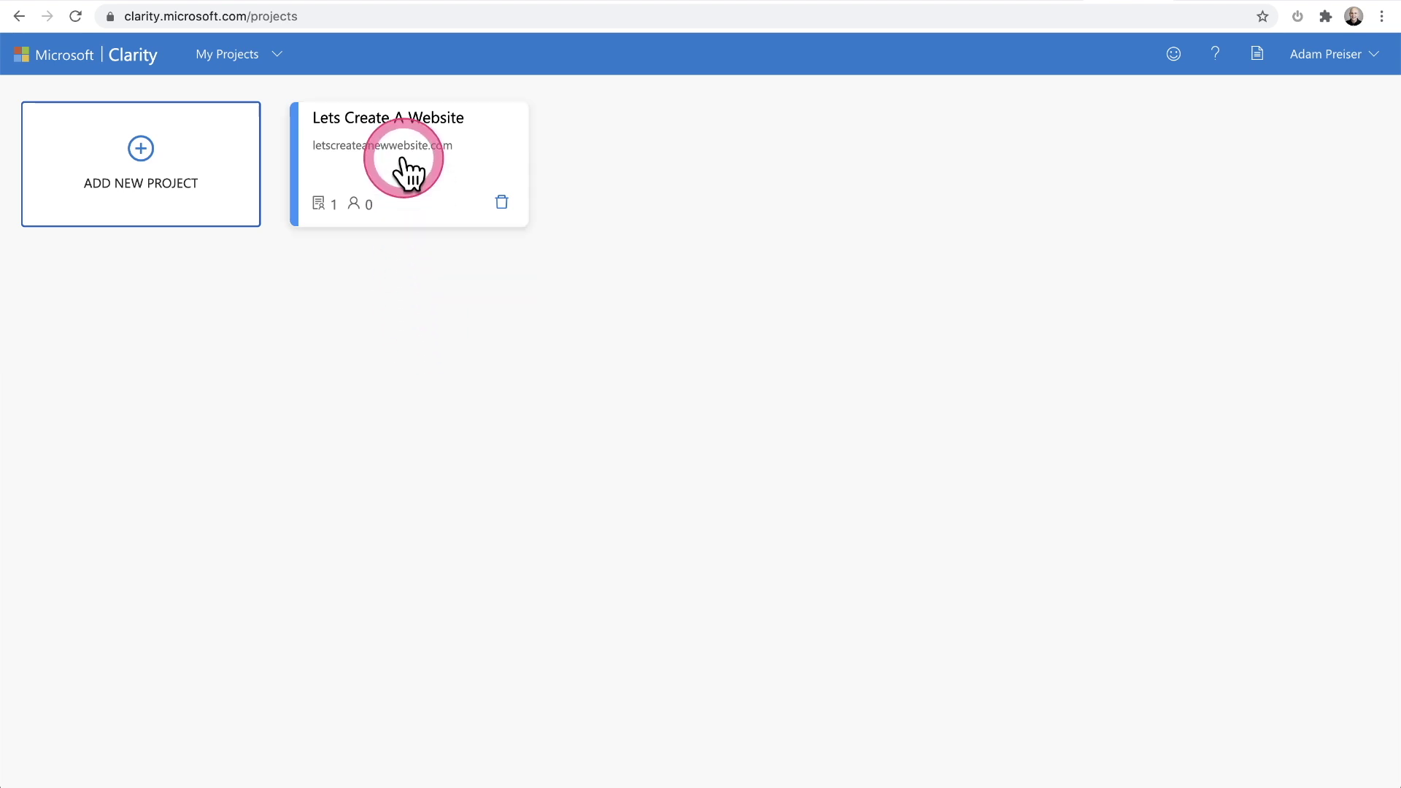
Open the Lets Create A Website project and go to its Settings > Setup page
{"action": "left_click", "coordinate": [101, 219]}
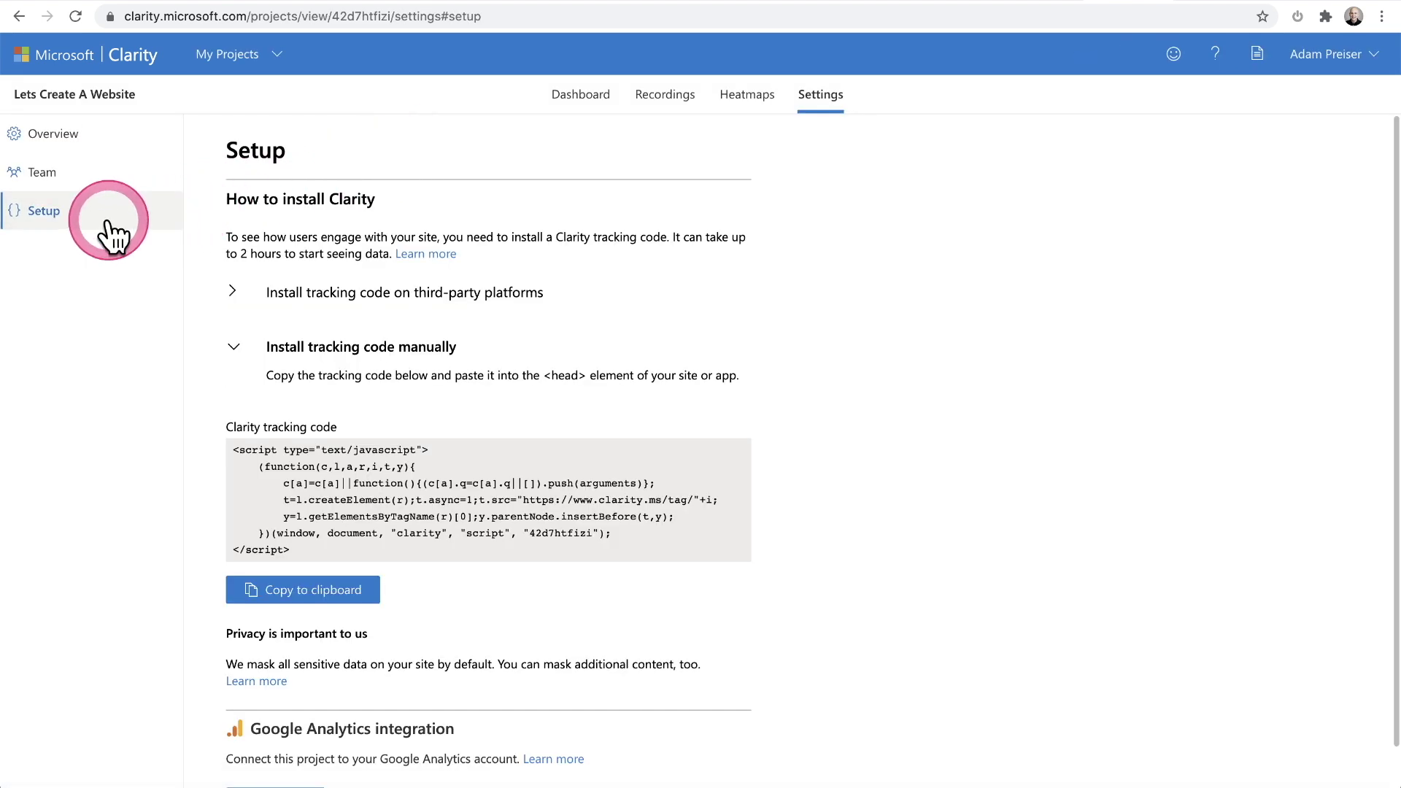
{"action": "left_click", "coordinate": [248, 478]}
{"action": "left_click", "coordinate": [363, 440]}
{"action": "left_click", "coordinate": [462, 536]}
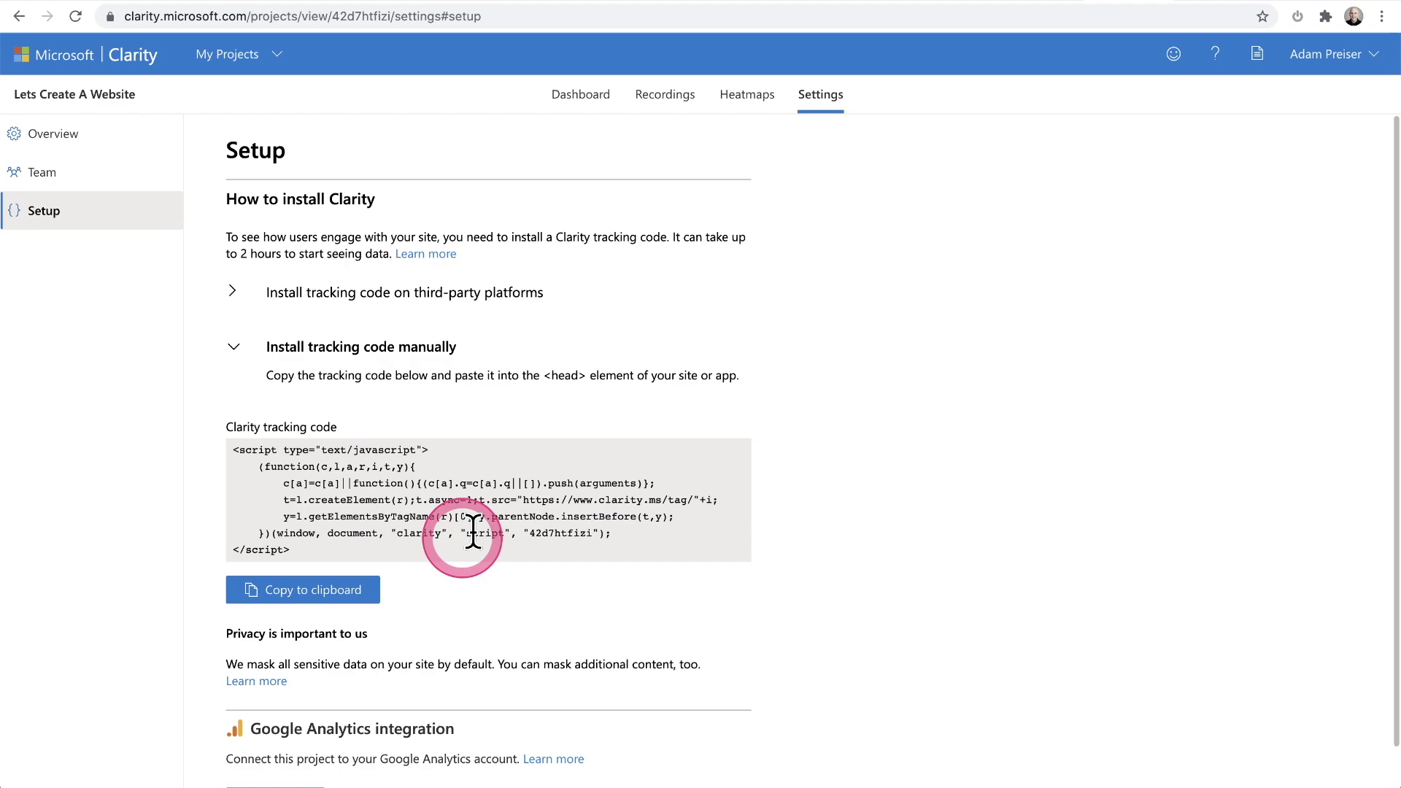
{"action": "left_click", "coordinate": [475, 520]}
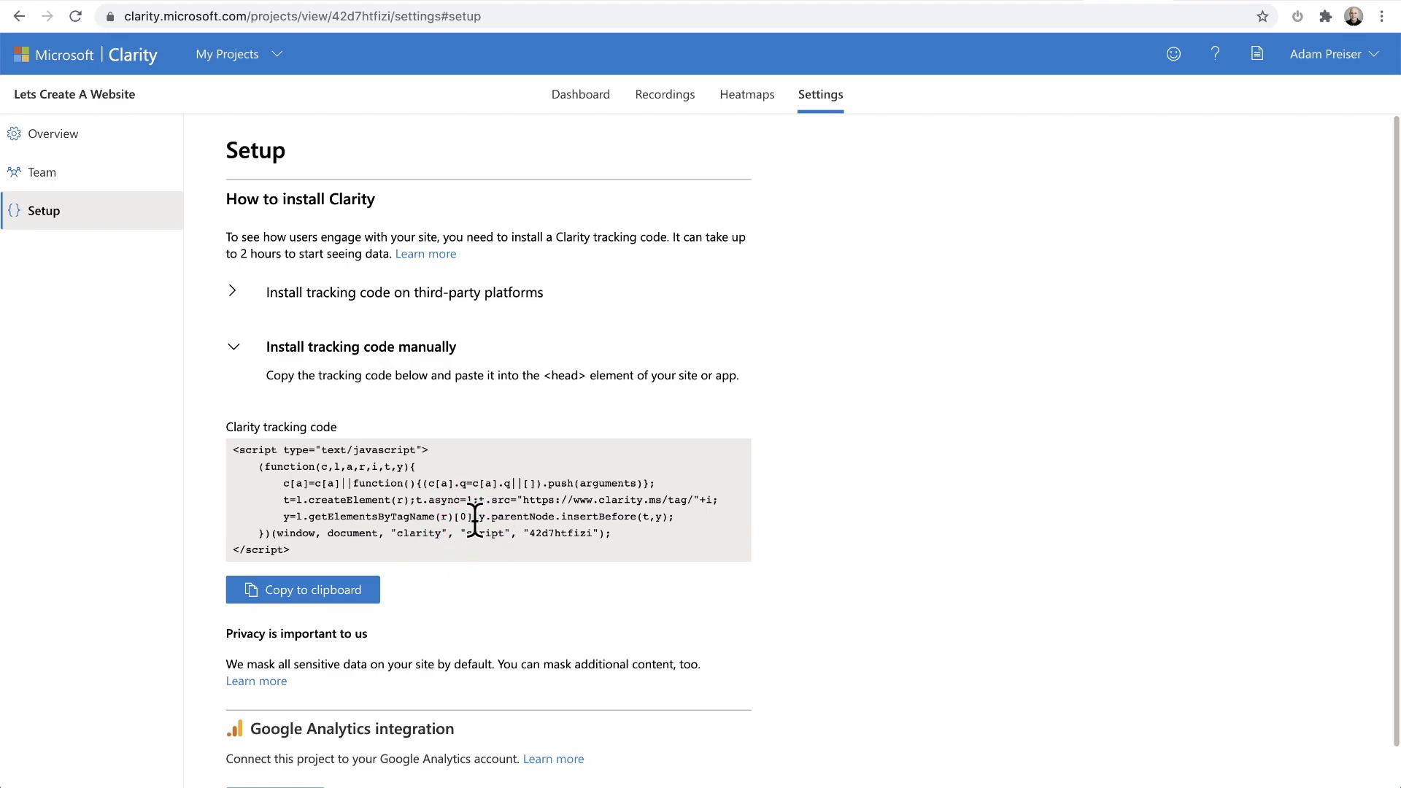
{"action": "scroll", "coordinate": [475, 520], "scroll_direction": "down", "scroll_amount": 1}
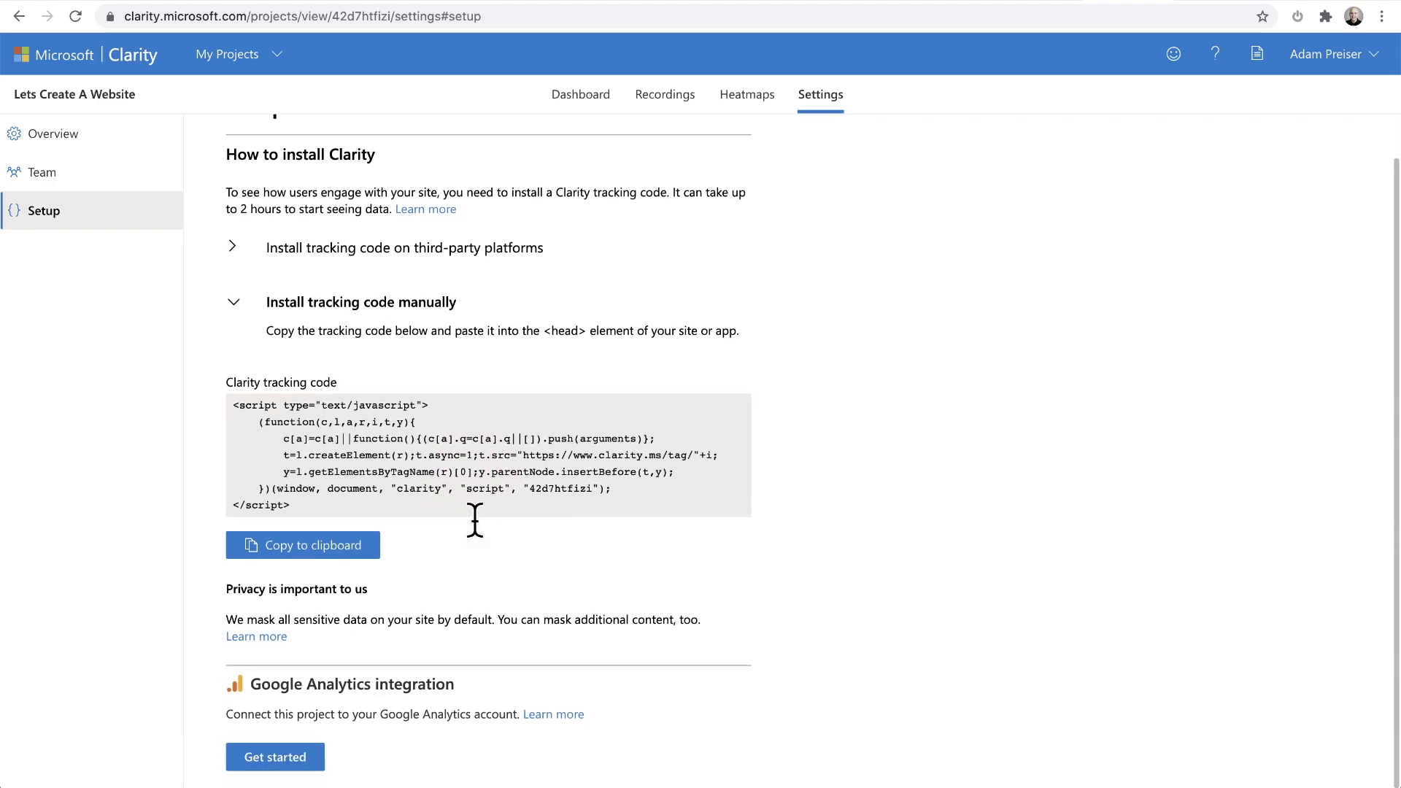
{"action": "left_click", "coordinate": [400, 616]}
{"action": "left_click", "coordinate": [369, 688]}
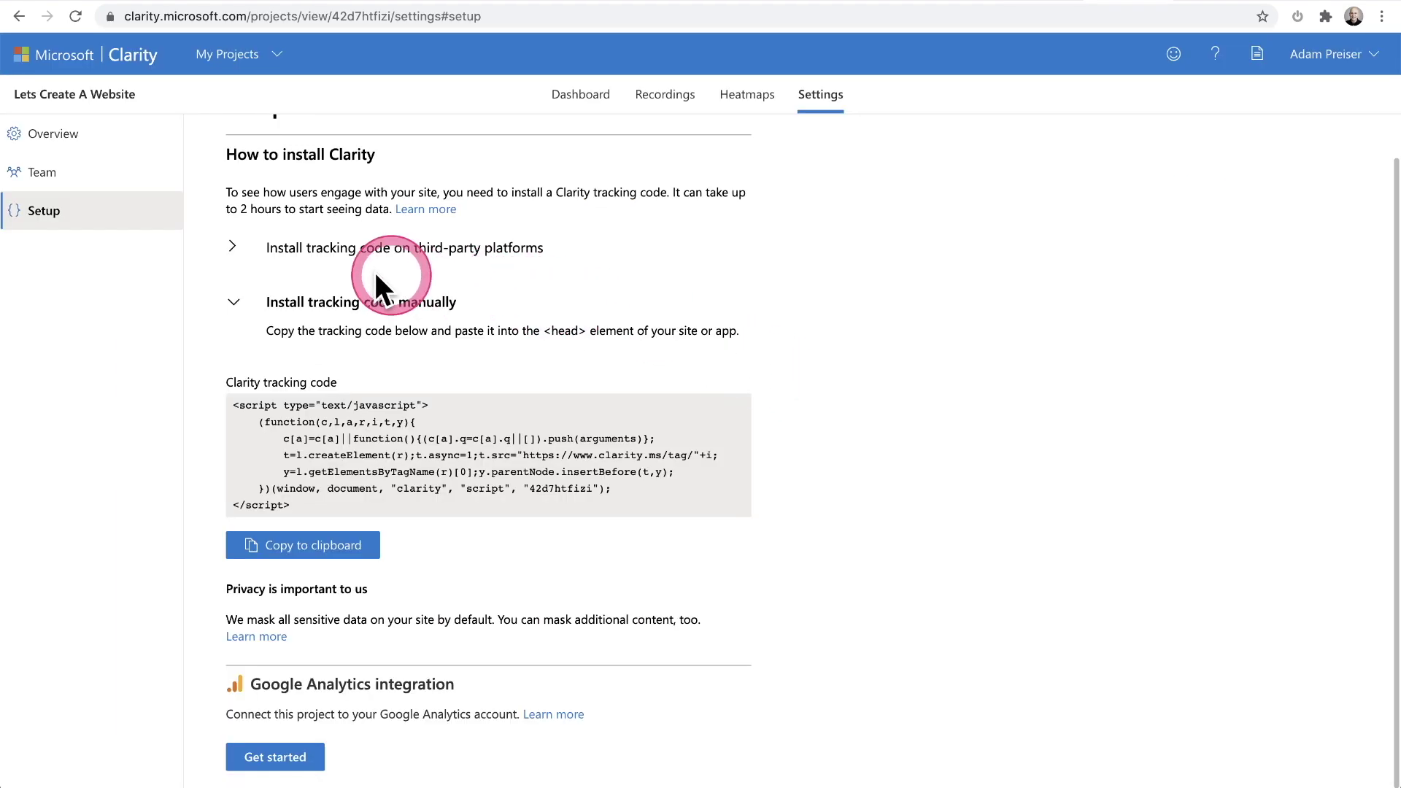
Expand the third-party platform install options and copy the Clarity tracking code
{"action": "left_click", "coordinate": [266, 251]}
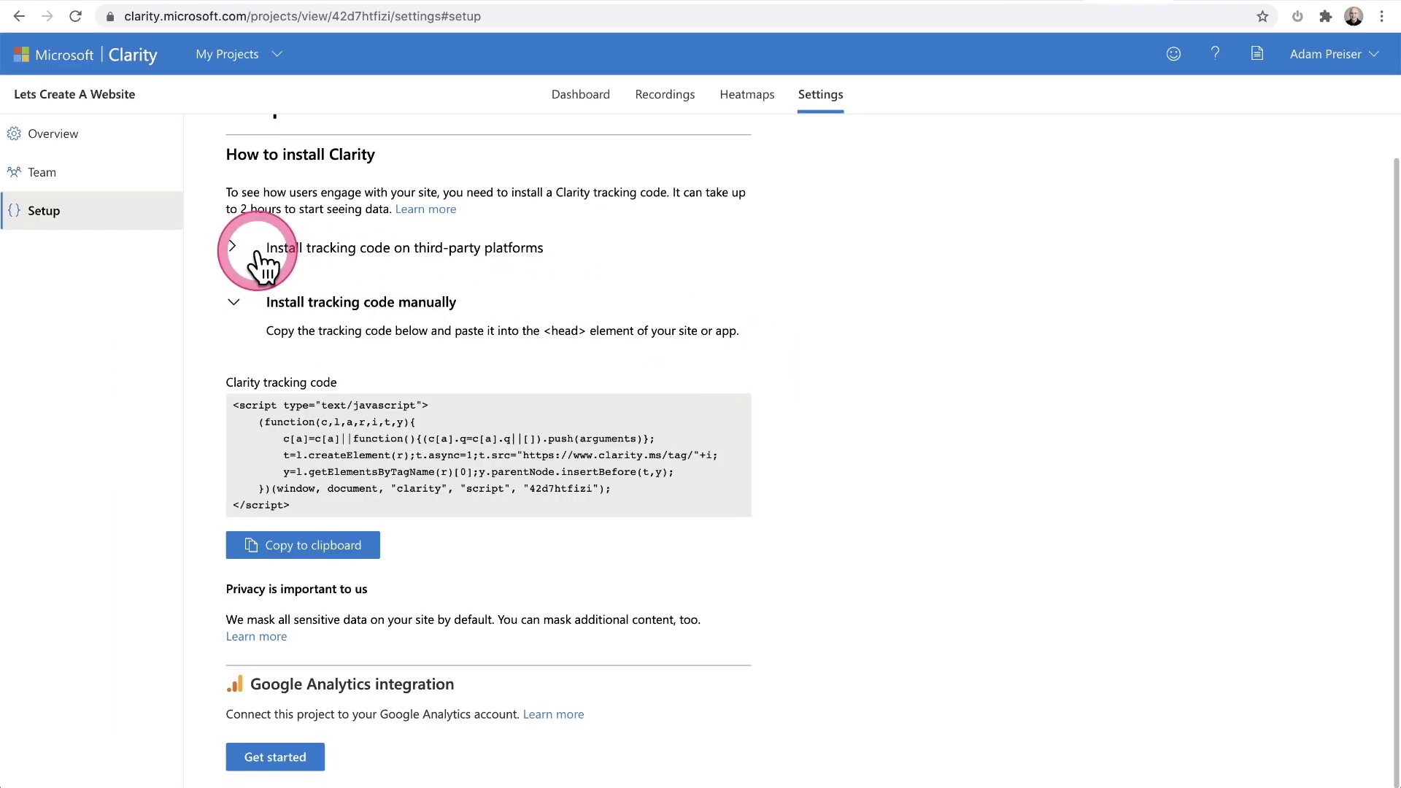
{"action": "left_click", "coordinate": [343, 249]}
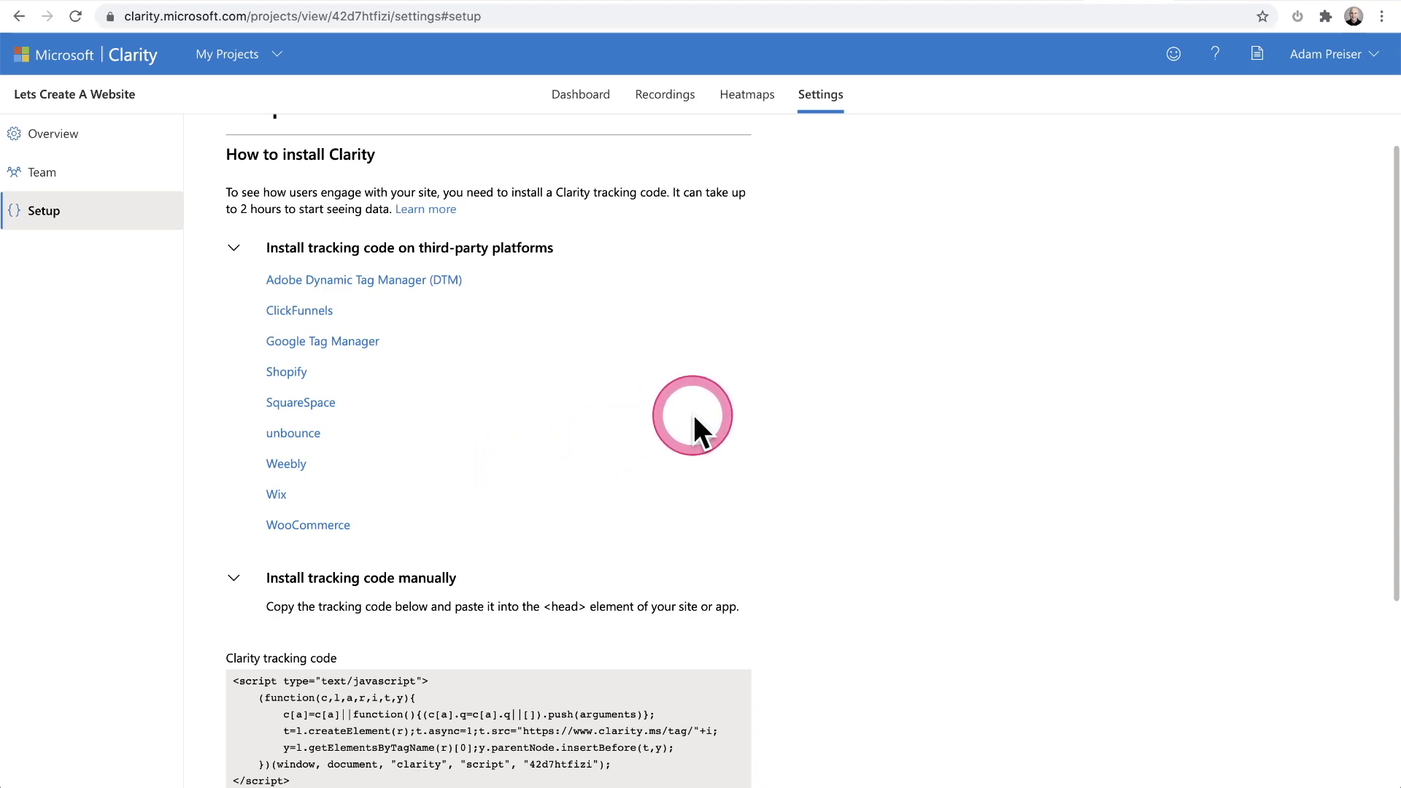
{"action": "scroll", "coordinate": [694, 414], "scroll_direction": "down", "scroll_amount": 4}
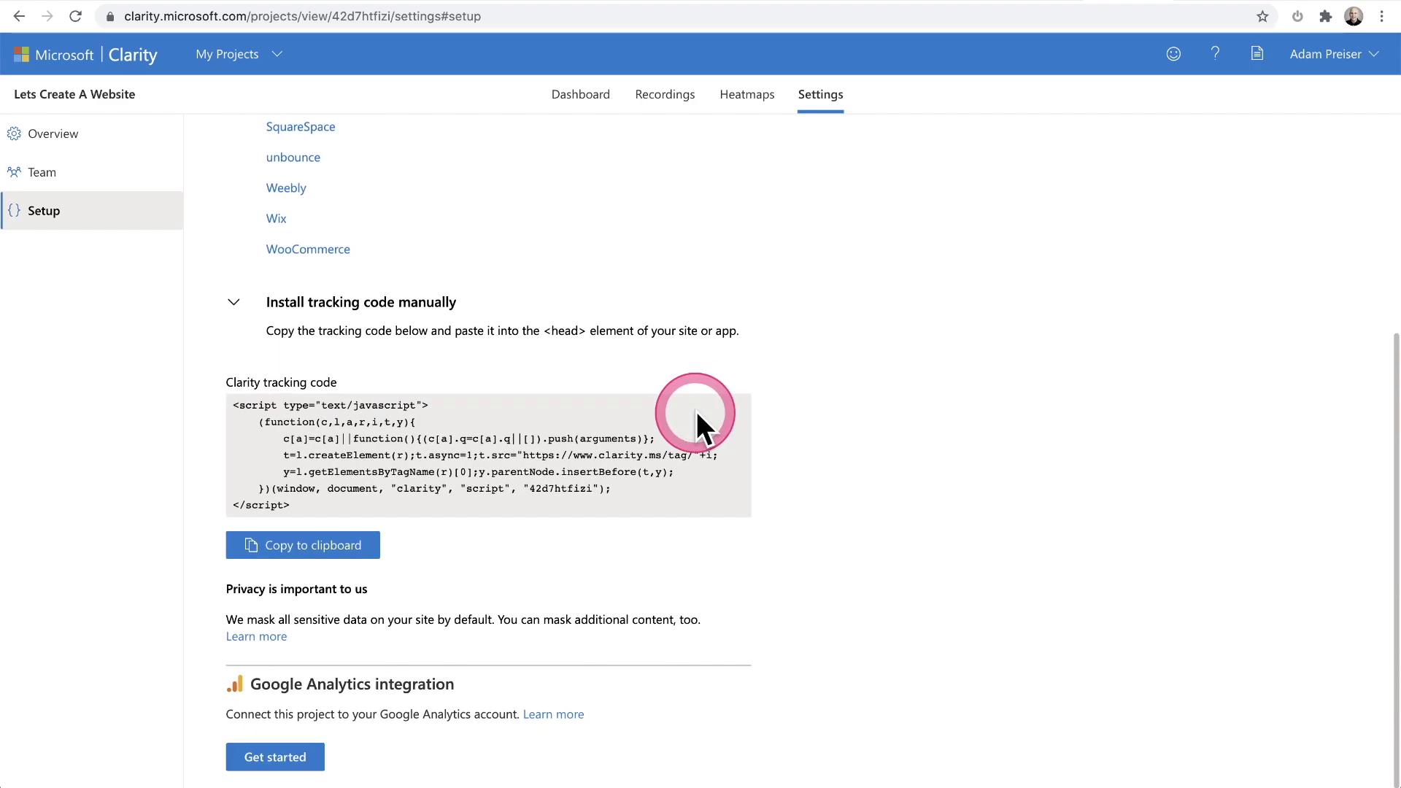
{"action": "left_click", "coordinate": [299, 548]}
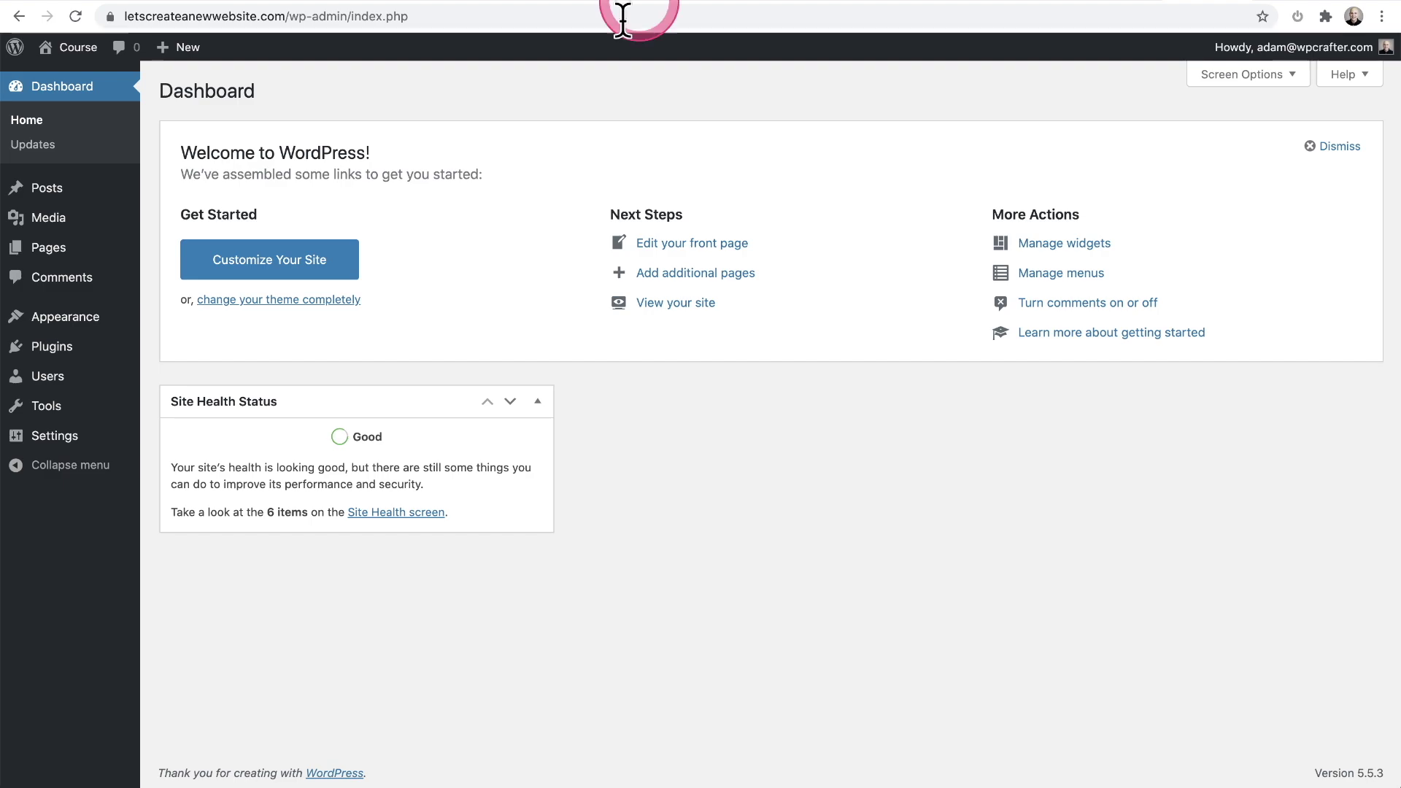
Open the Clarity element for editing from Appearance > Kadence > Elements
{"action": "mouse_move", "coordinate": [108, 321]}
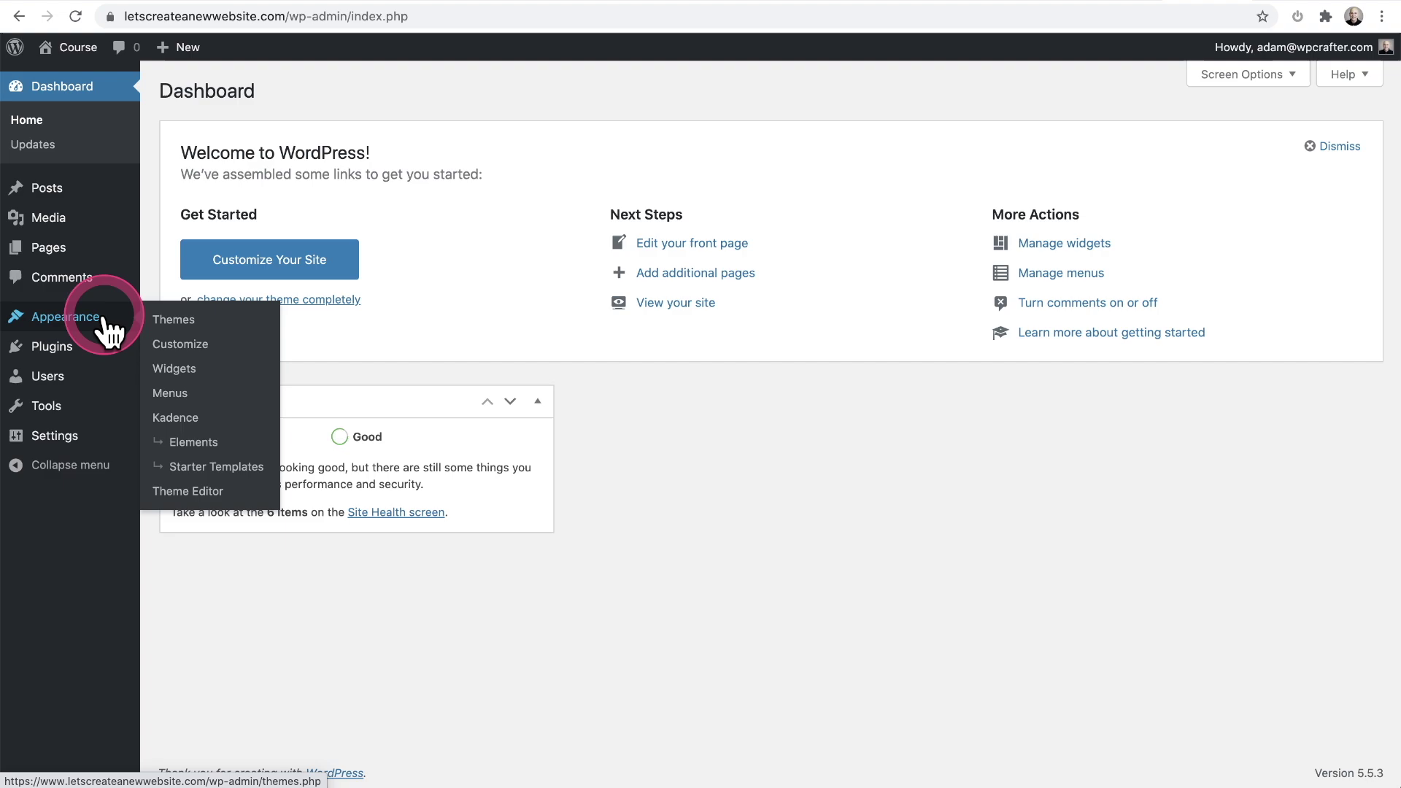
{"action": "left_click", "coordinate": [199, 444]}
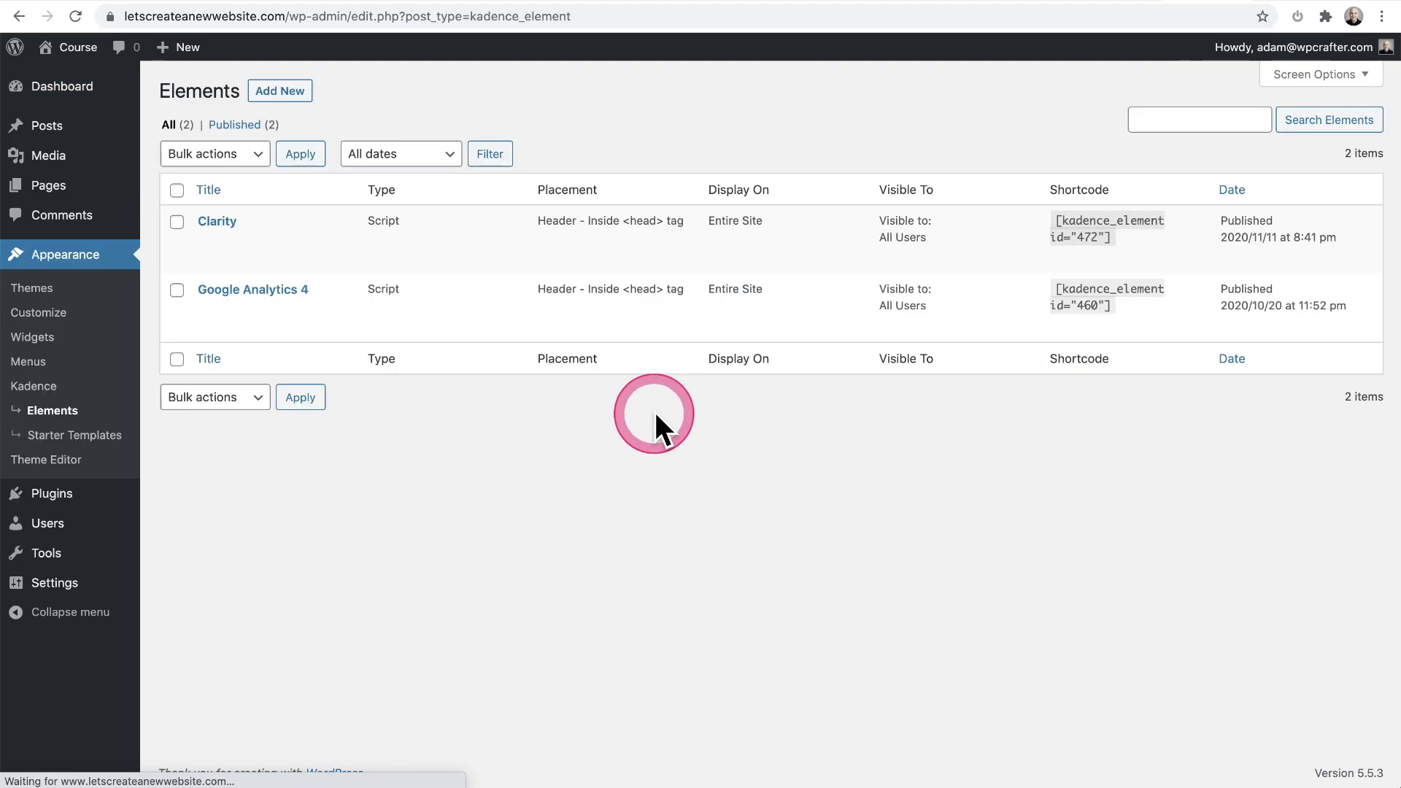
{"action": "left_click", "coordinate": [216, 223]}
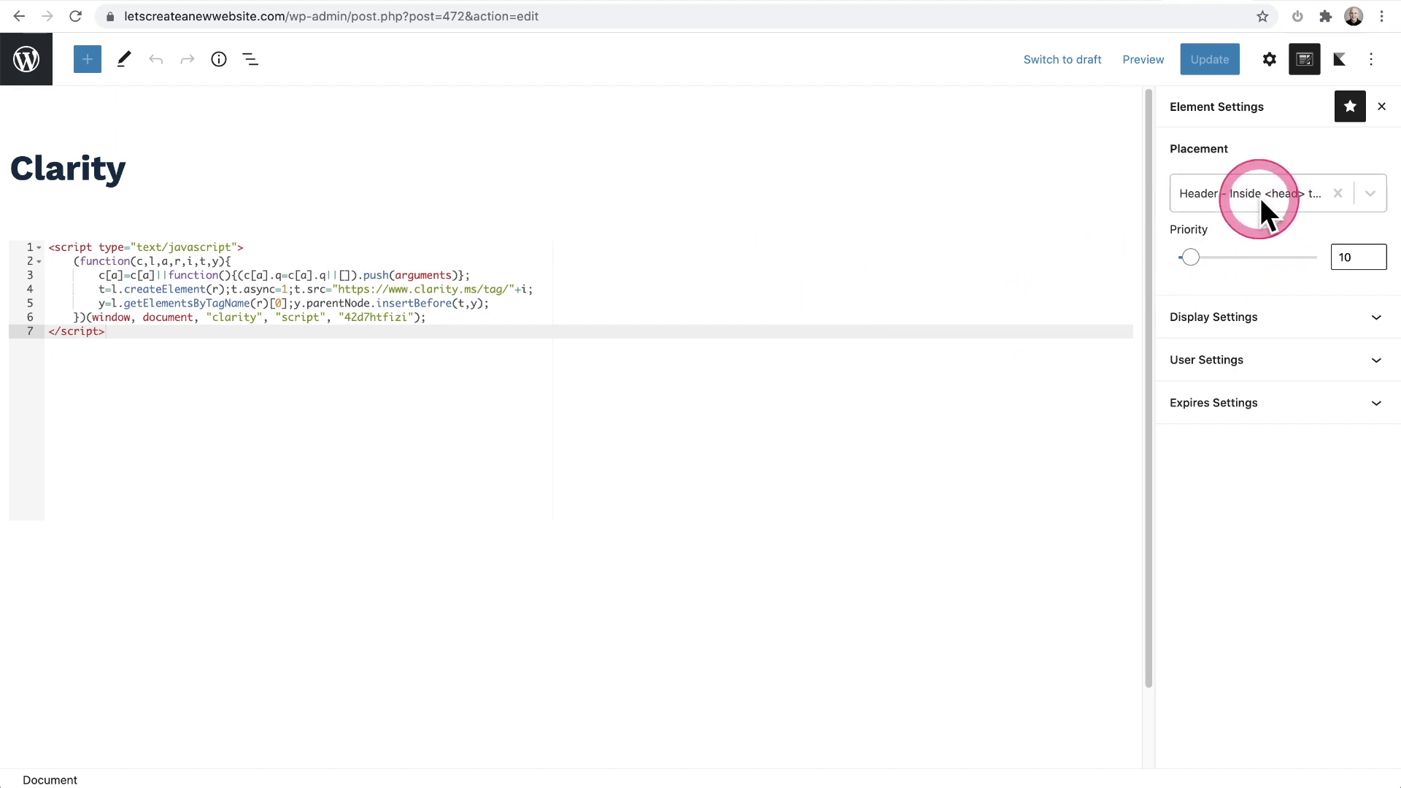
Check the Clarity element's Display Settings and which users see it
{"action": "left_click", "coordinate": [1243, 317]}
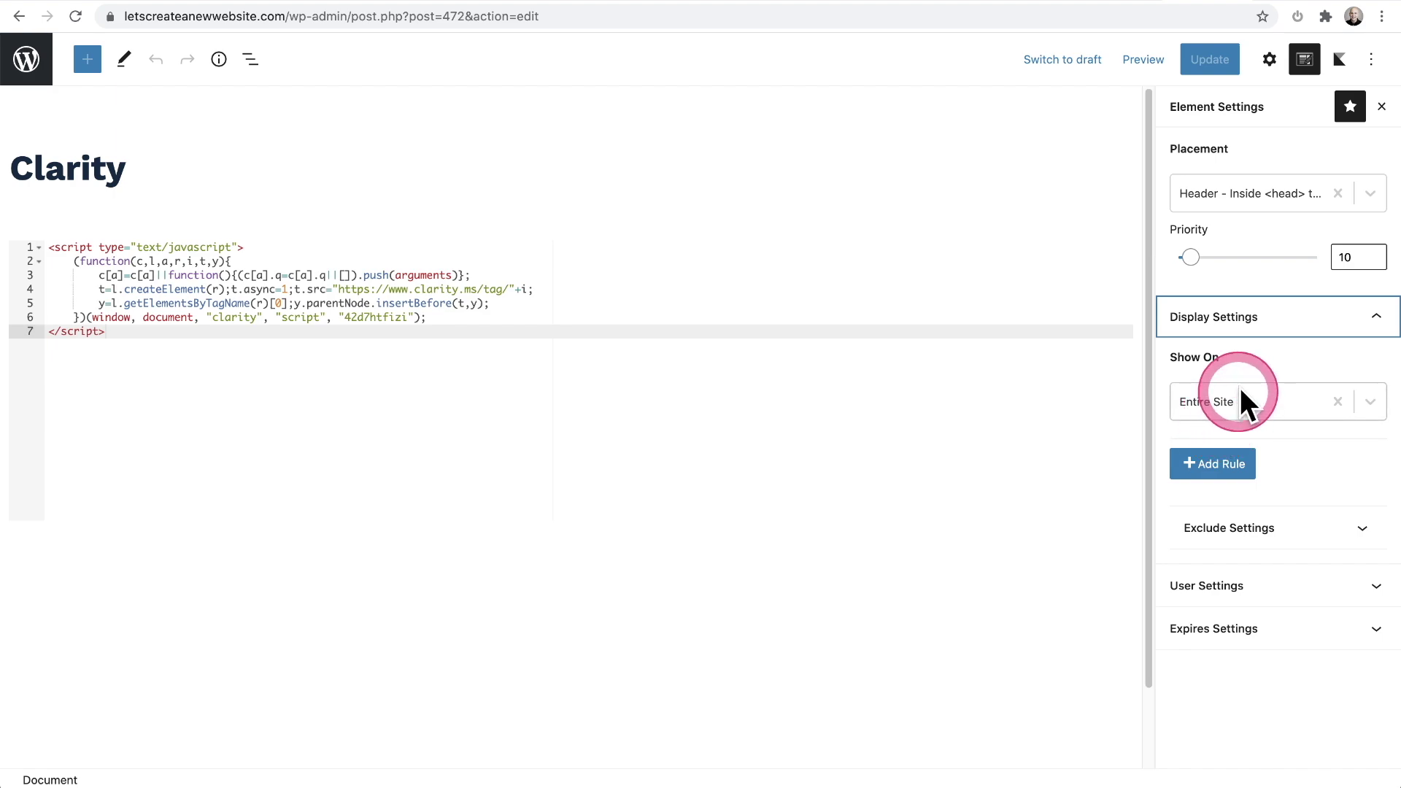
{"action": "left_click", "coordinate": [1244, 321]}
{"action": "left_click", "coordinate": [1234, 365]}
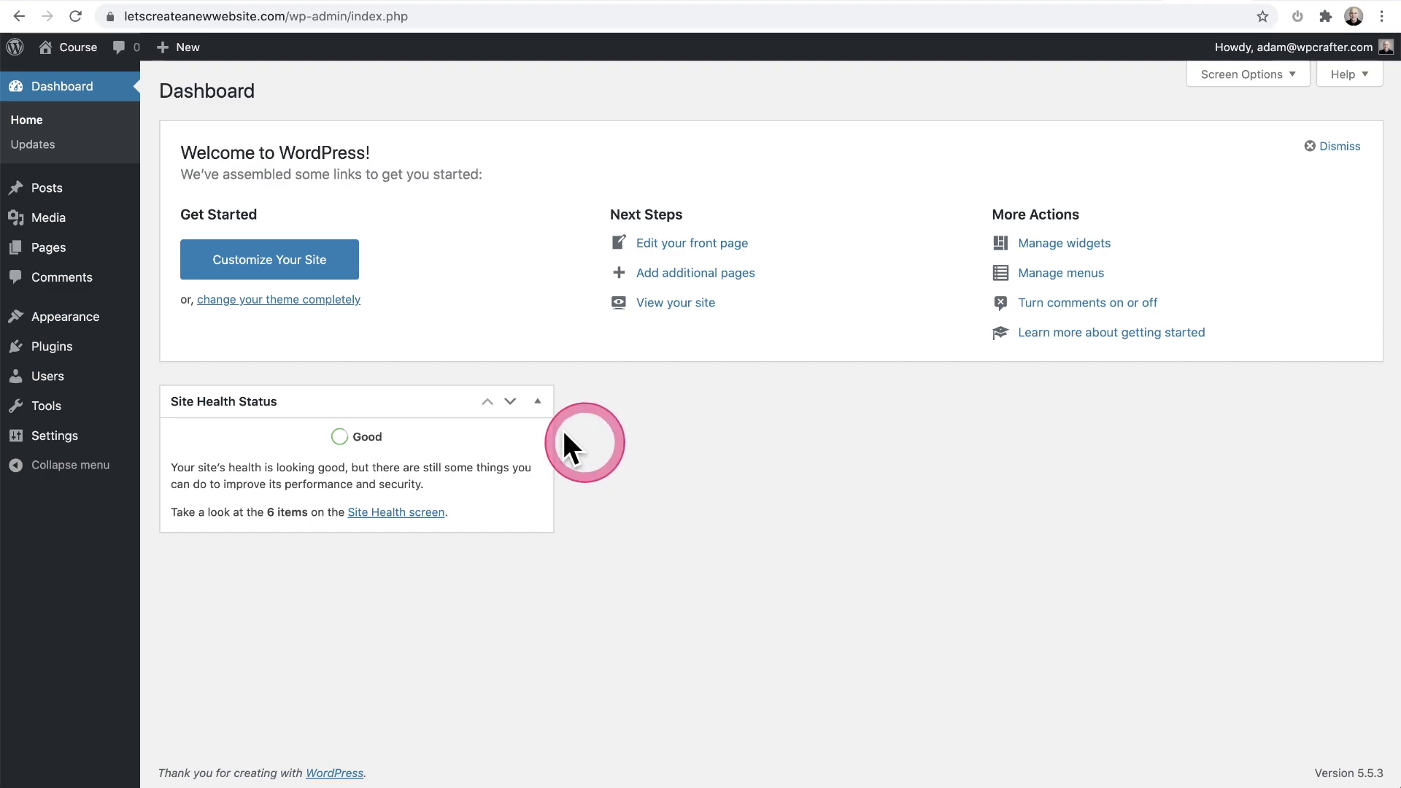
Activate the Header and Footer Scripts plugin from the installed plugins list
{"action": "left_click", "coordinate": [103, 350]}
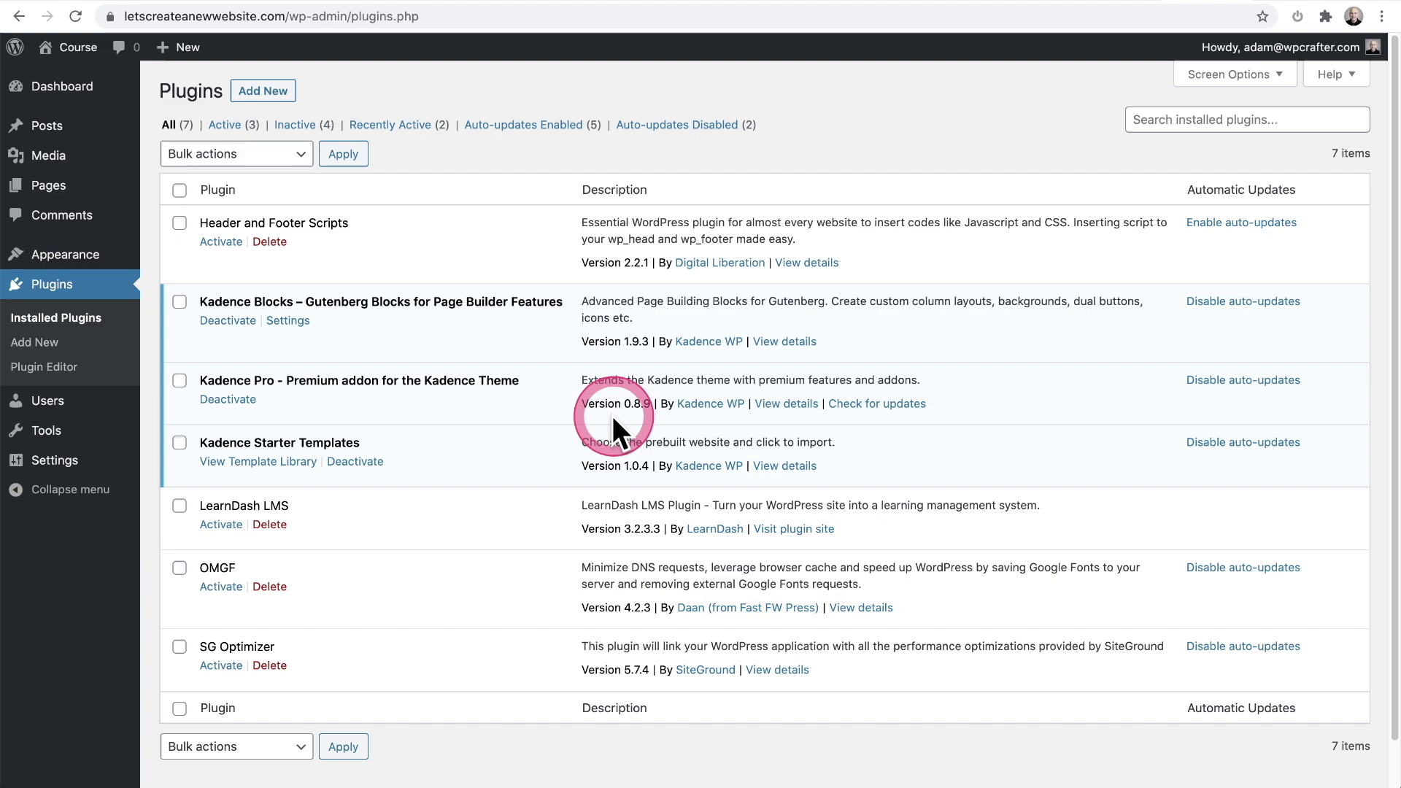
{"action": "left_click_drag", "start_coordinate": [367, 223], "coordinate": [201, 222]}
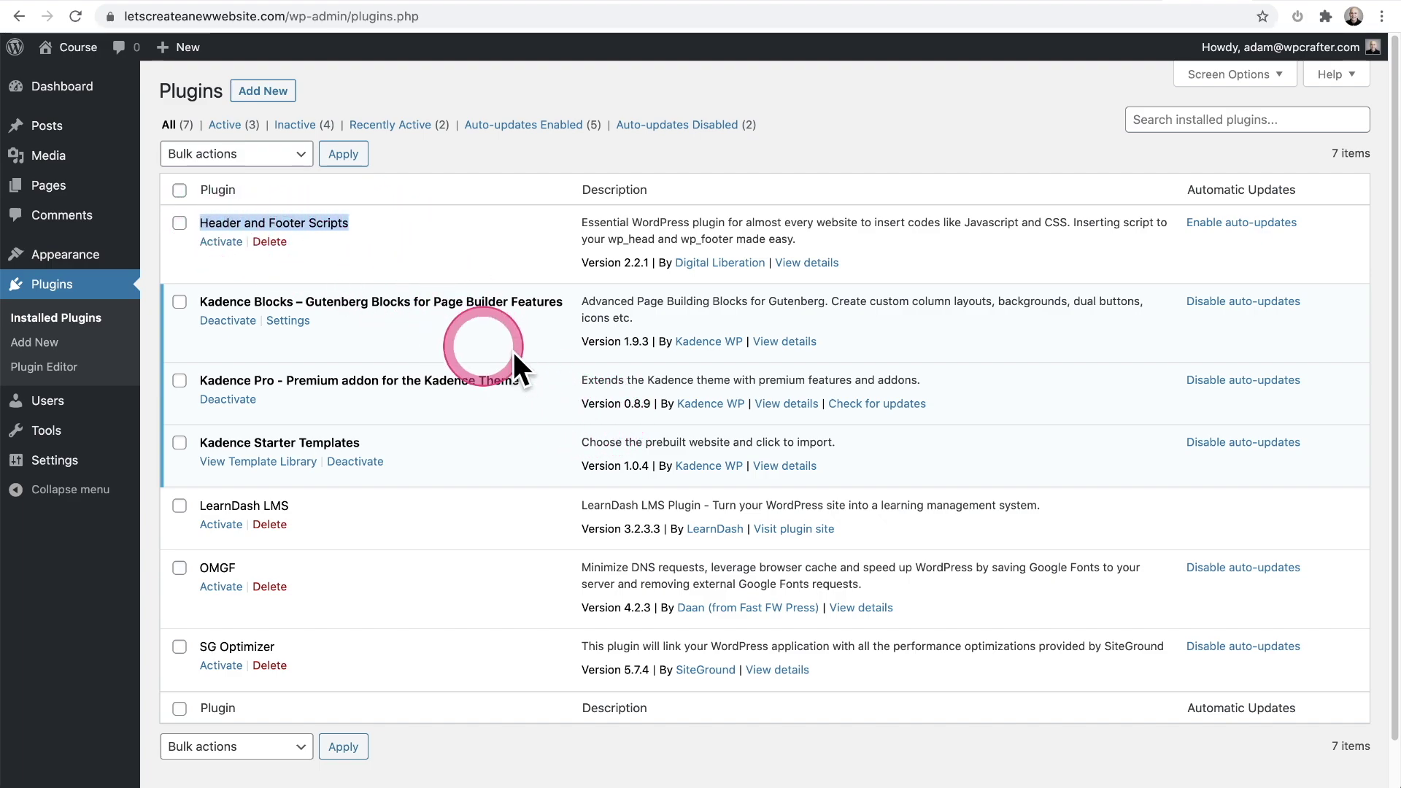
{"action": "left_click", "coordinate": [222, 243]}
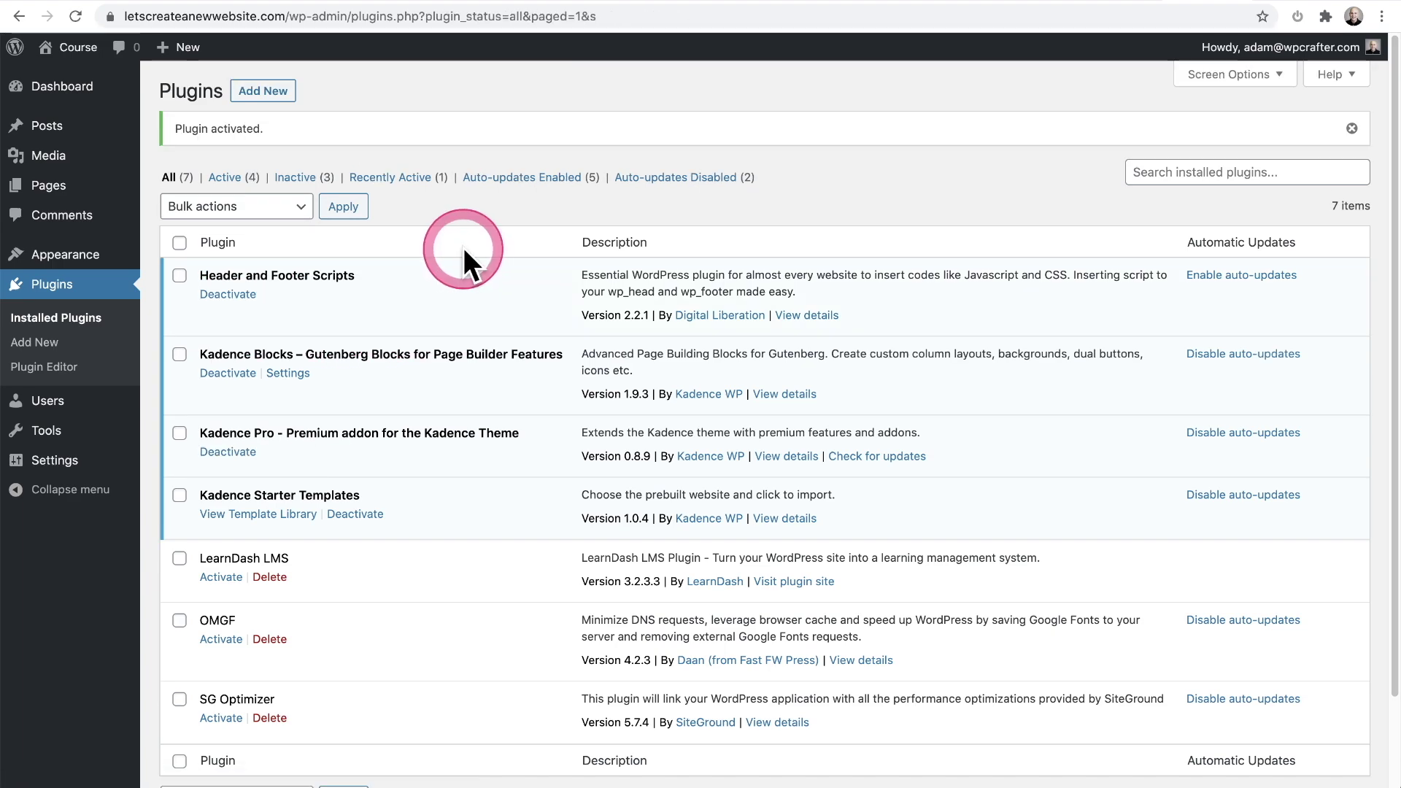
{"action": "mouse_move", "coordinate": [89, 461]}
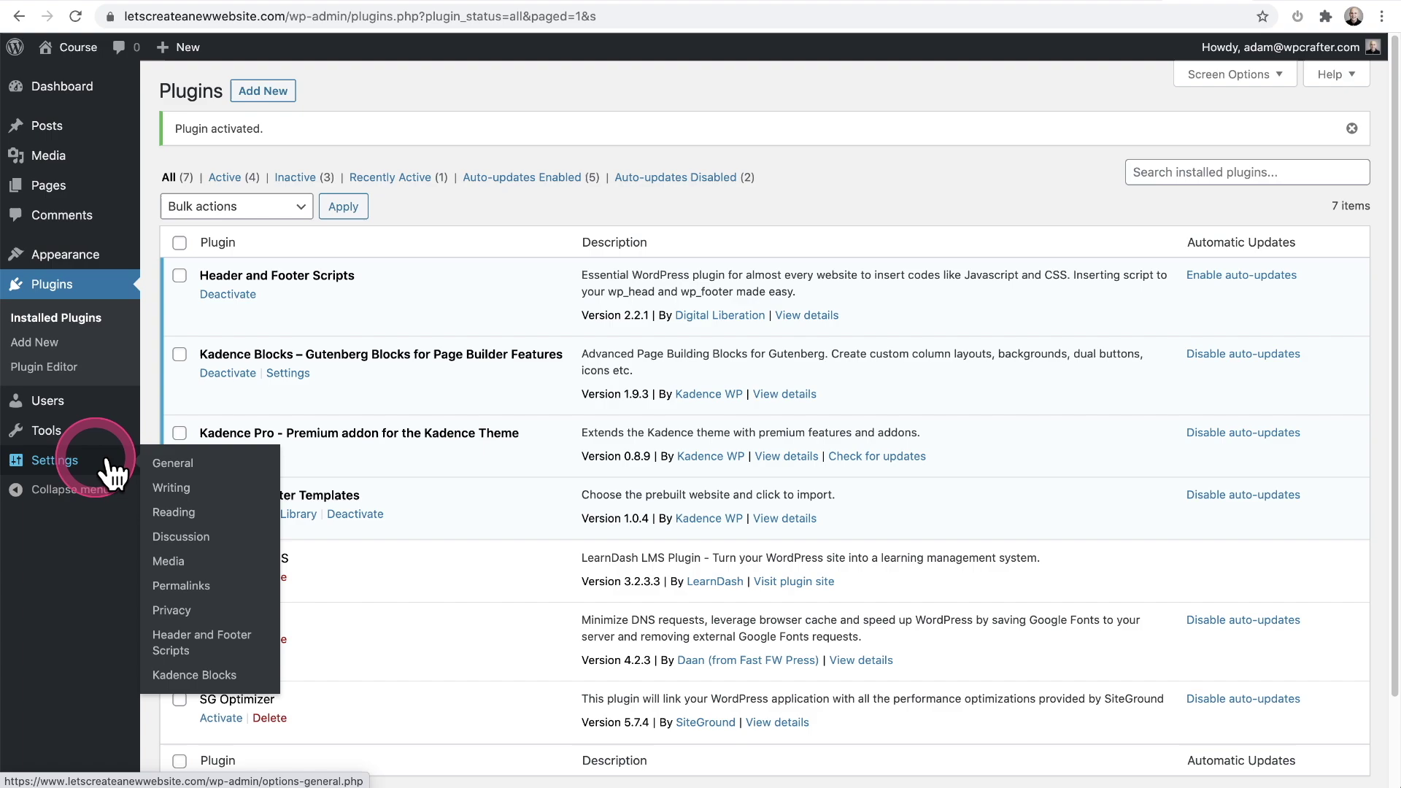
Paste the Clarity tracking code into Scripts in header and save the settings
{"action": "left_click", "coordinate": [191, 644]}
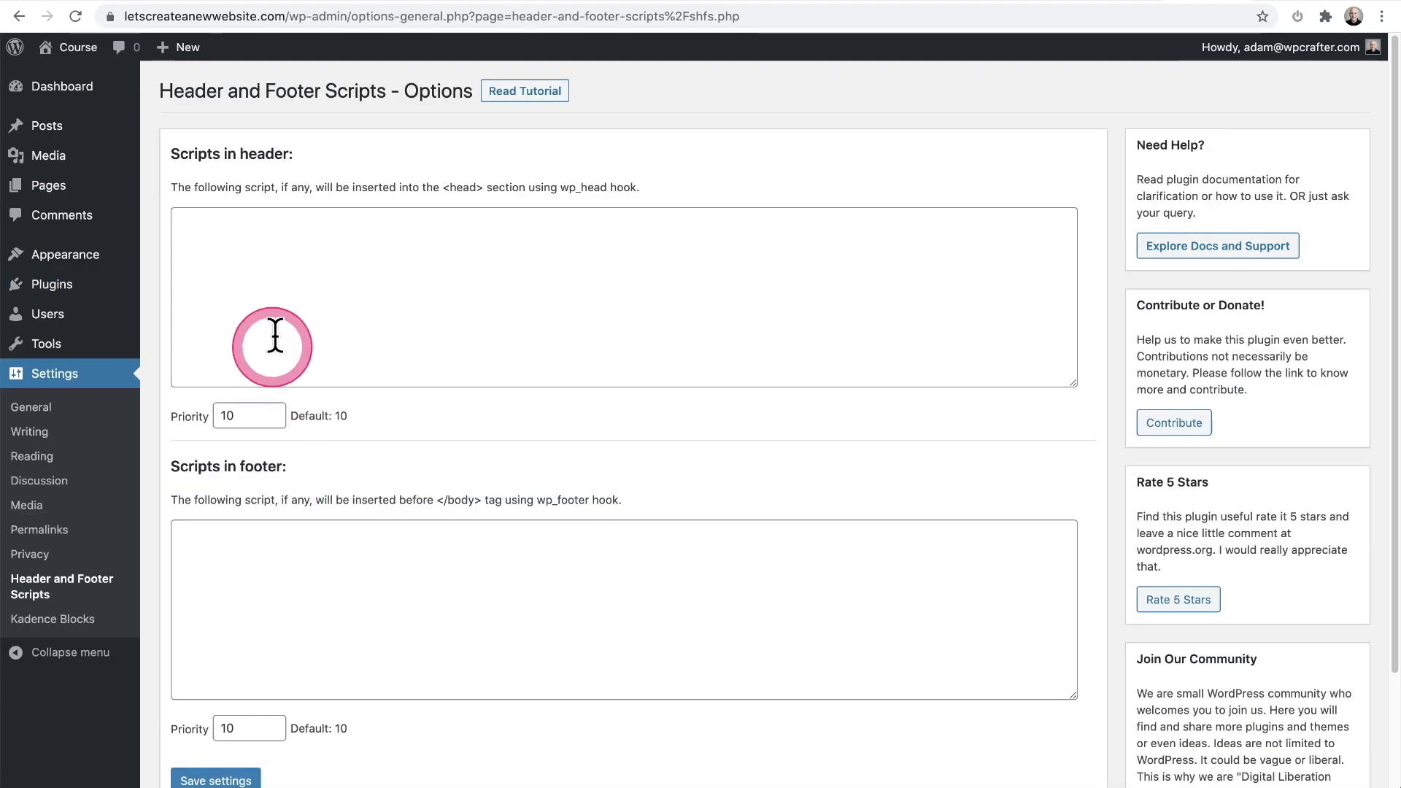
{"action": "left_click", "coordinate": [286, 281]}
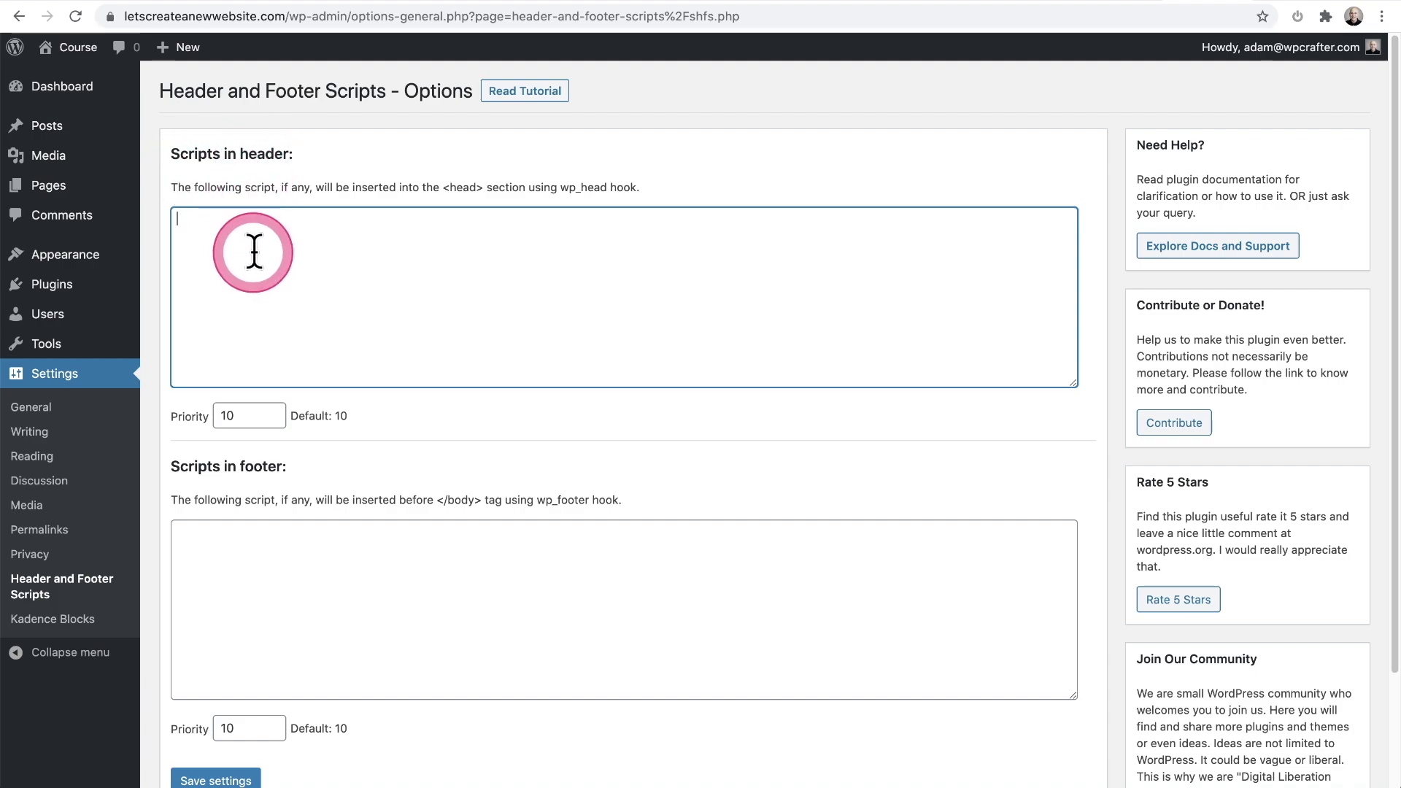
{"action": "type", "text": "<script type=\"text/javascript\">     (function(c,l,a,r,i,t,y){         c[a]=c[a]||function(){(c[a].q=c[a].q||[]).push(arguments)};         t=l.createElement(r);t.async=1;t.src=\"https://www.clarity.ms/tag/\"+i;         y=l.getElementsByTagName(r)[0];y.parentNode.insertBefore(t,y);     })(window, document, \"clarity\", \"script\", \"42d7htfizi\"); </script>"}
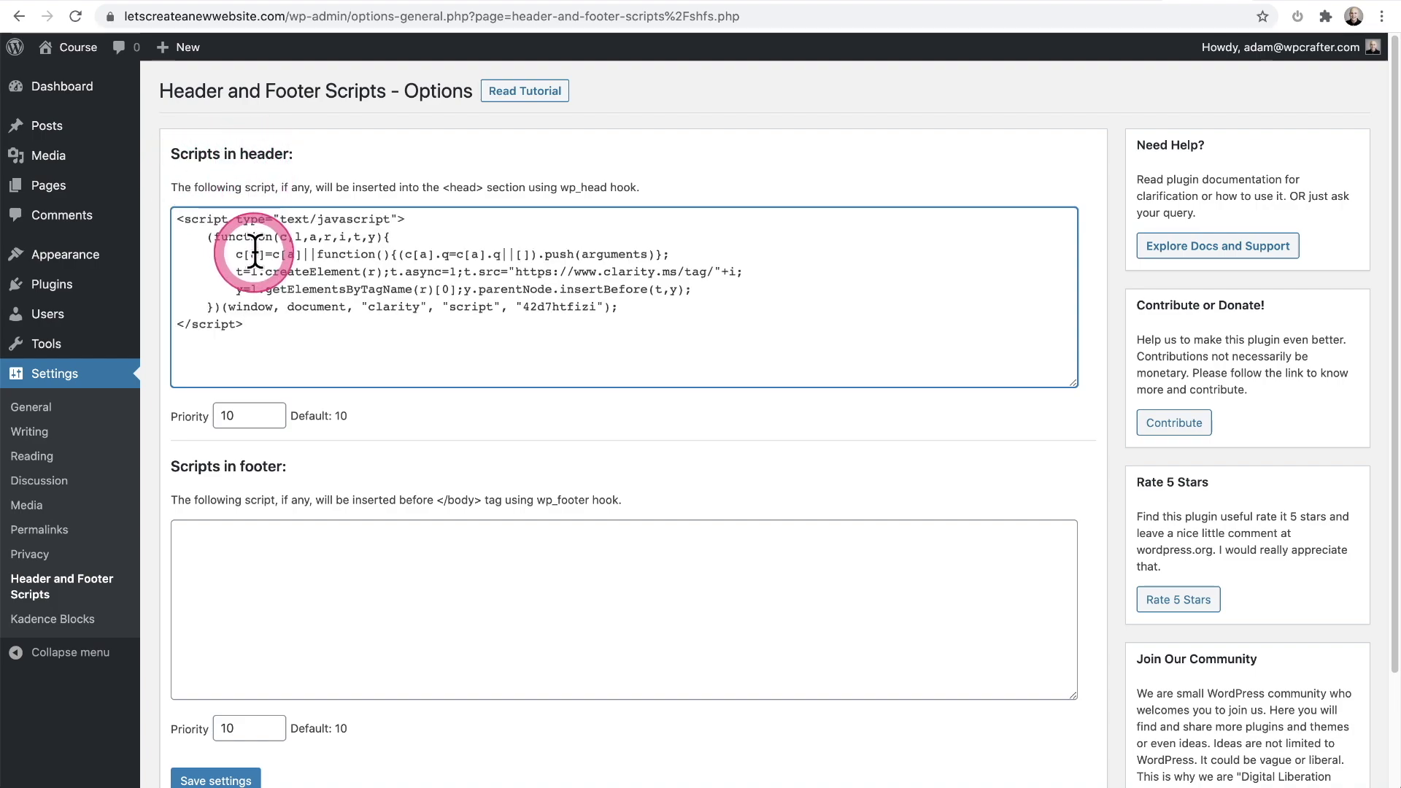
{"action": "scroll", "coordinate": [297, 275], "scroll_direction": "down", "scroll_amount": 3}
{"action": "left_click", "coordinate": [241, 645]}
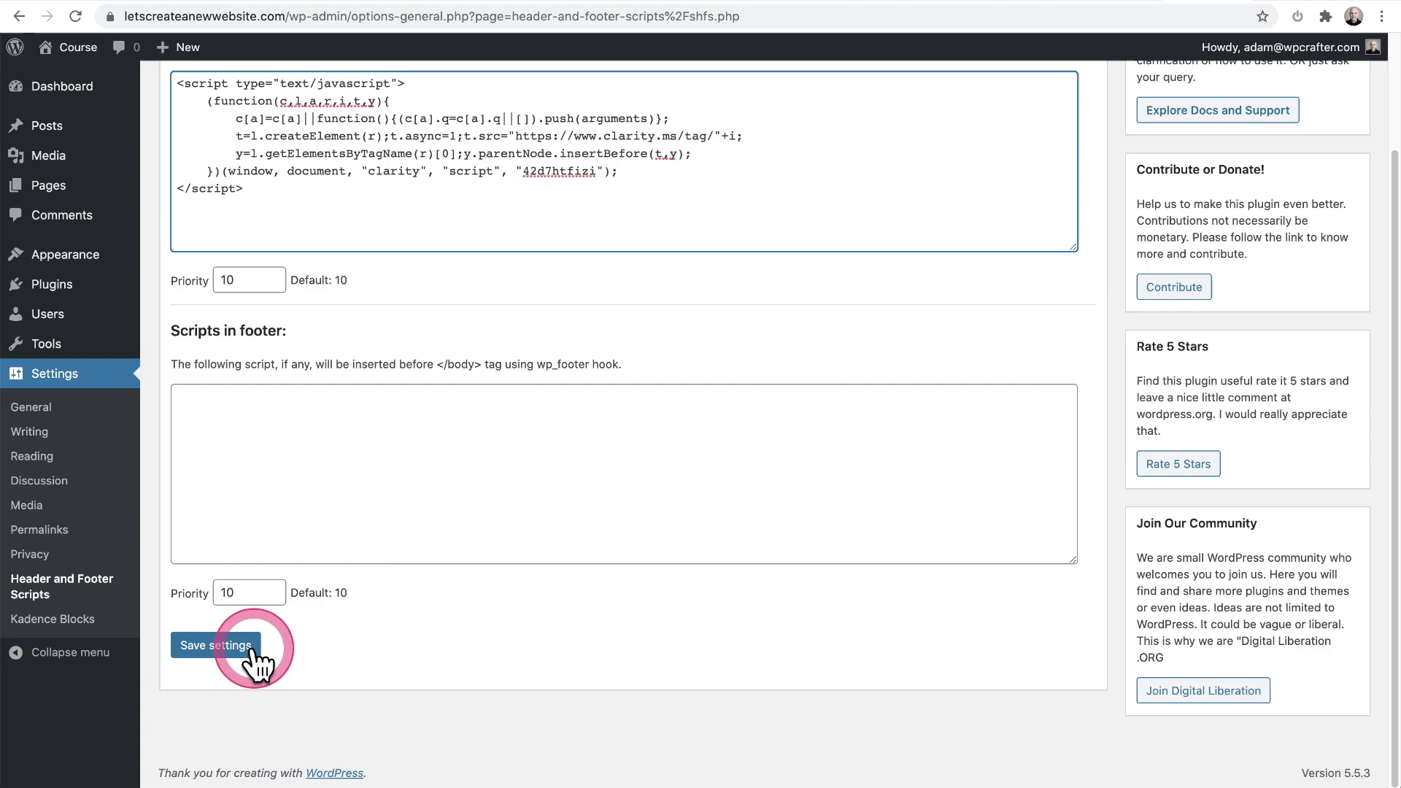